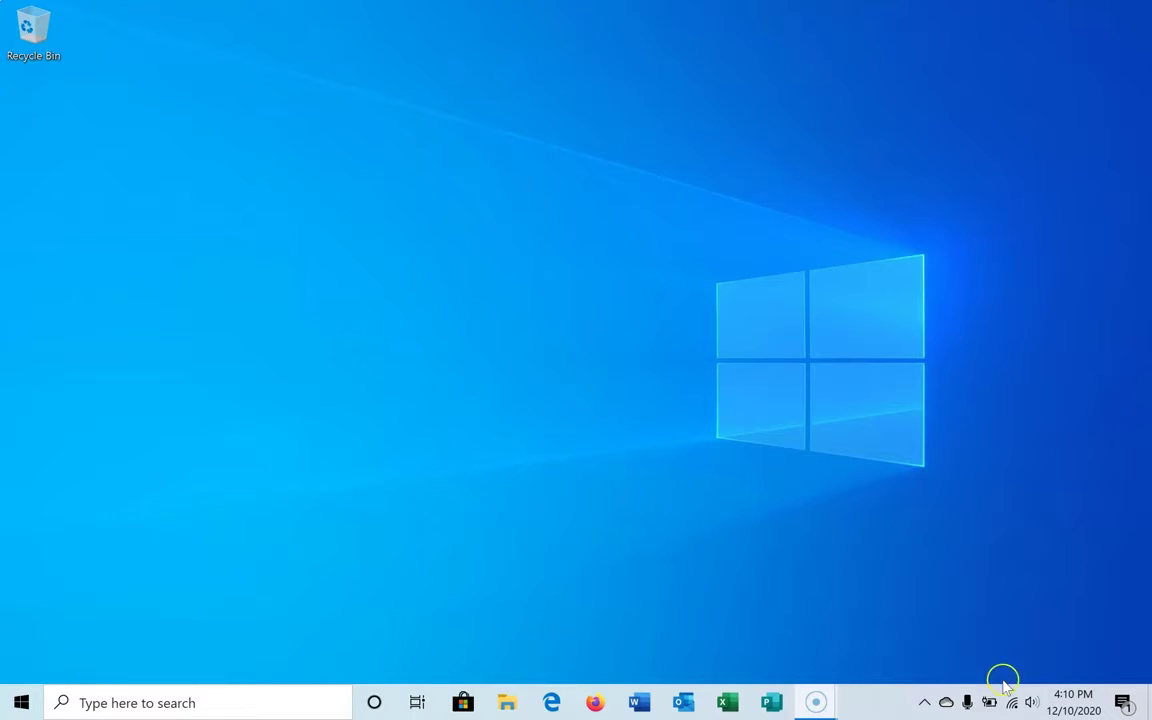
# - Check the tray network status: GalacticEmpire has Internet access, the unidentified network has none
pyautogui.moveTo(1013, 704)
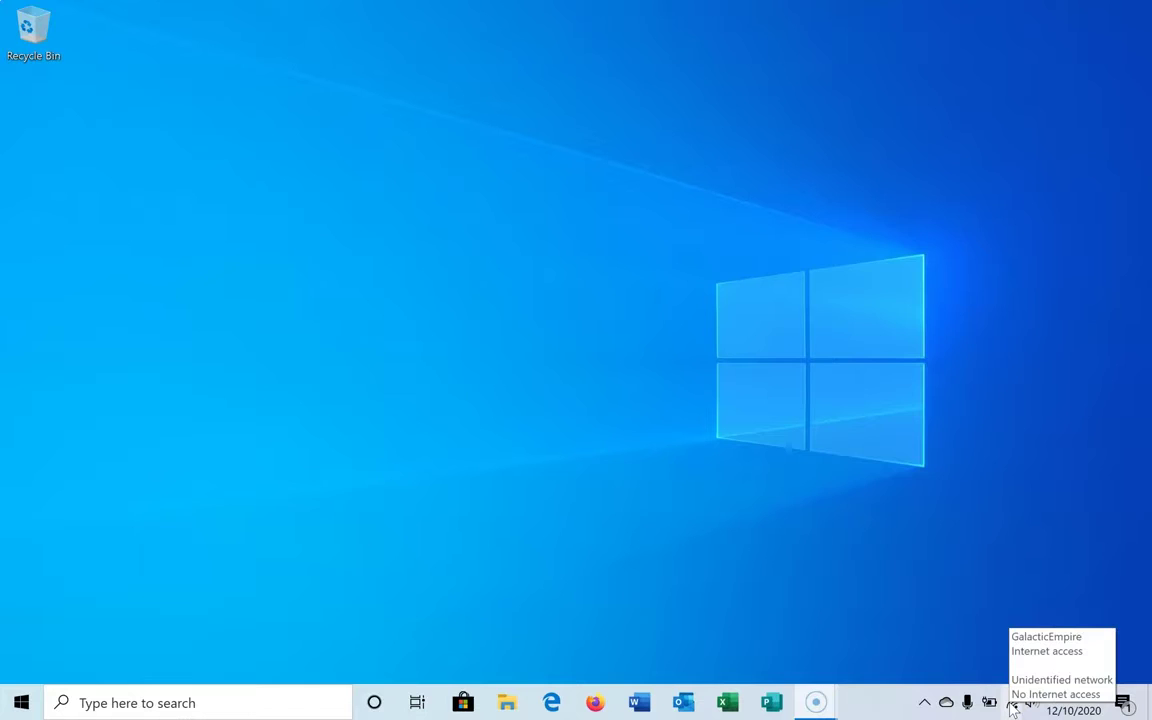
# - Show the Bluetooth, Ethernet 2 and Wi-Fi adapters via Network & Internet settings' Change adapter options
pyautogui.click(1012, 704)
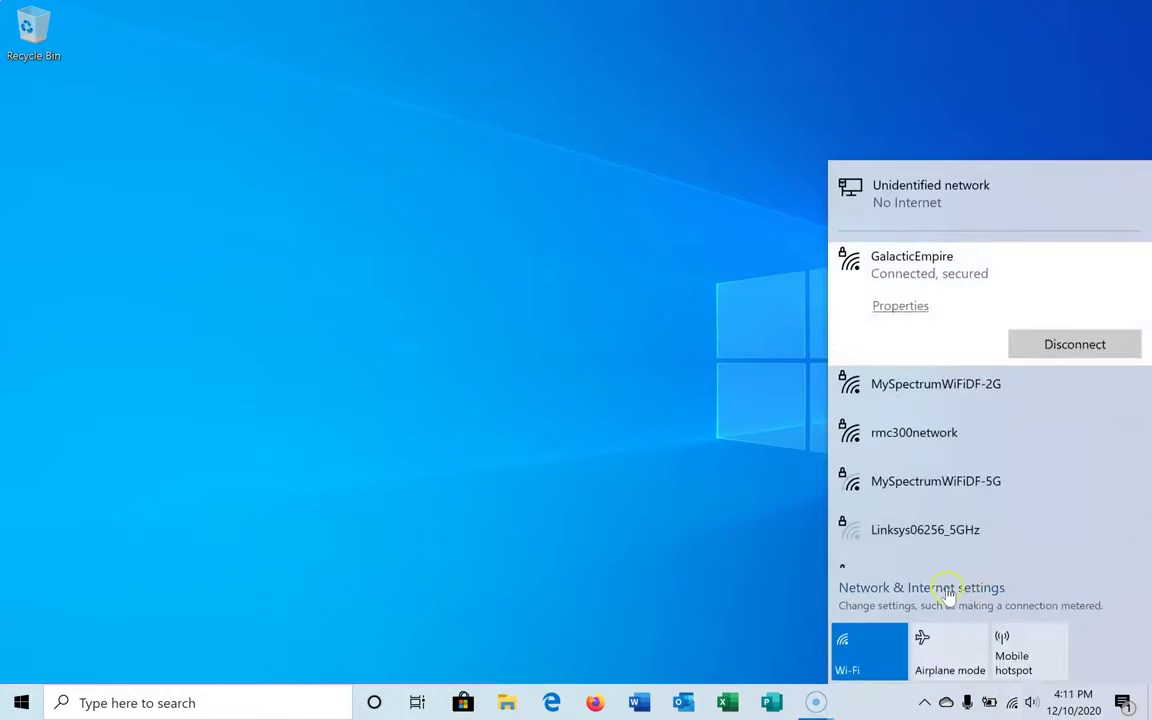
pyautogui.click(945, 589)
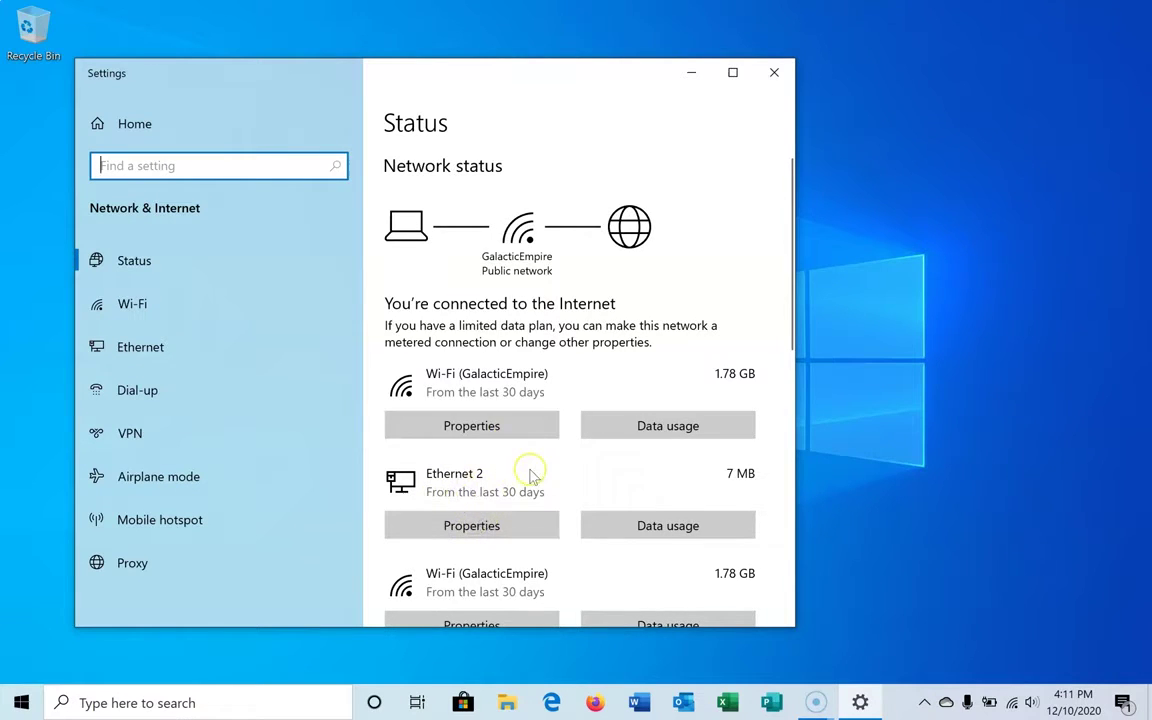
pyautogui.scroll(-5, 530, 476)
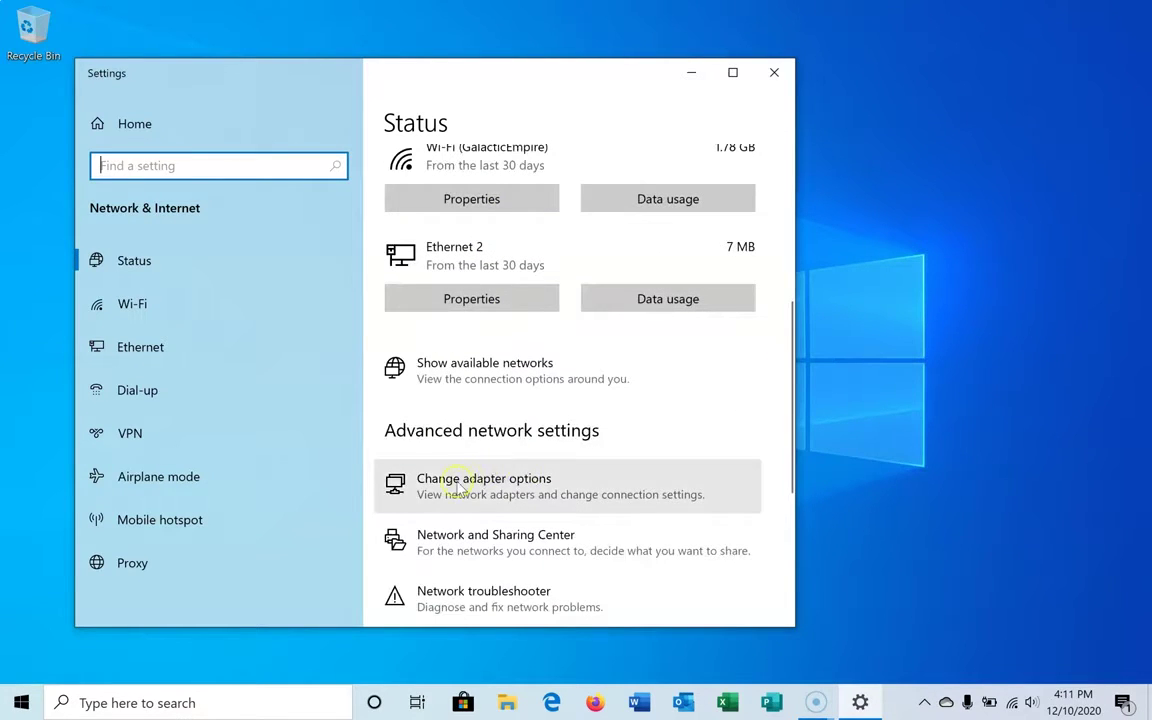
pyautogui.click(459, 486)
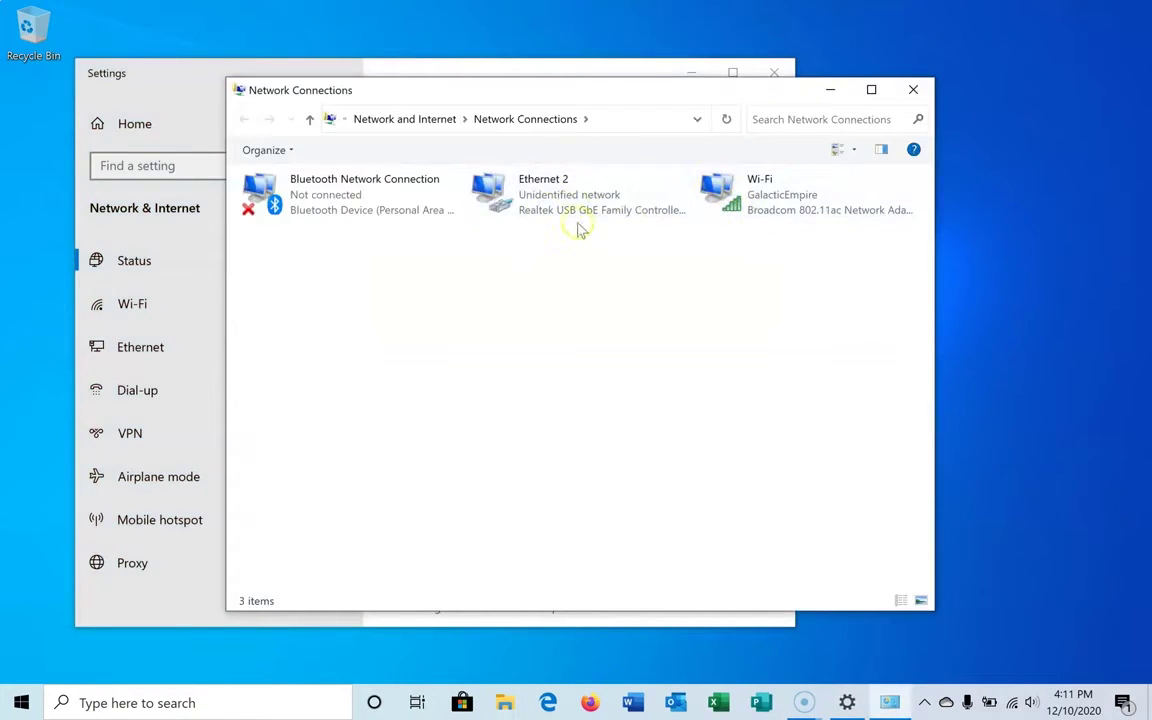
# - Give Ethernet 2 the static IPv4 address 192.168.5.160 with subnet mask 255.255.255.0
pyautogui.doubleClick(540, 195)
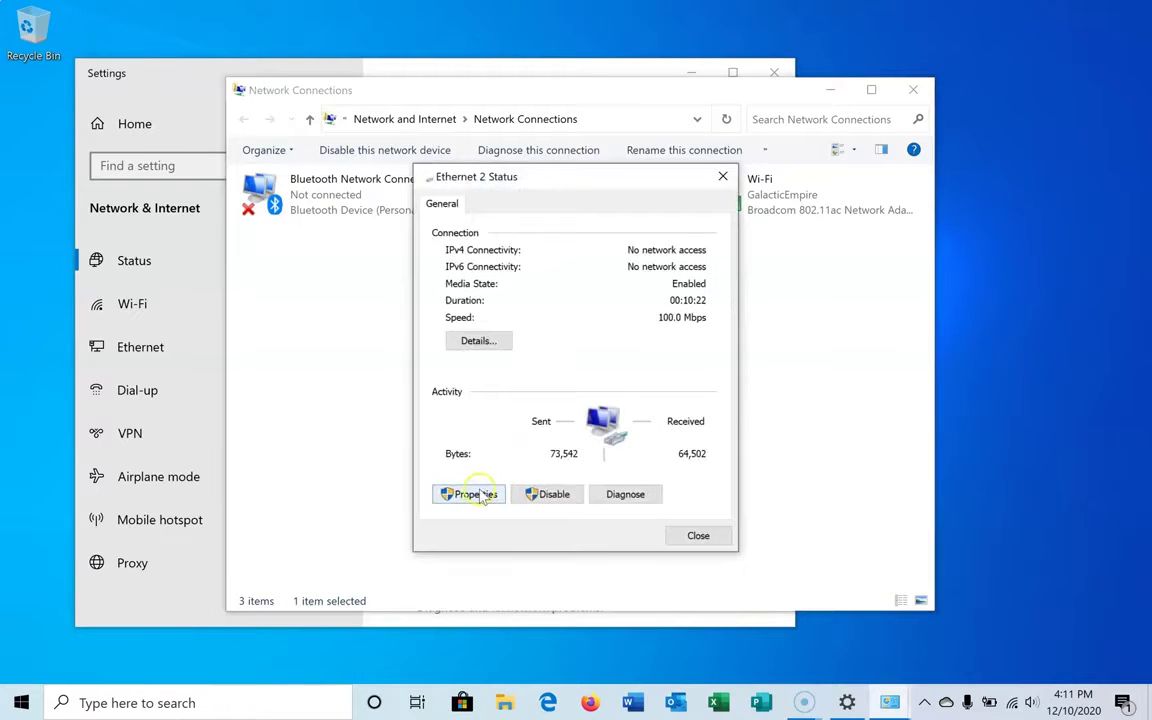
pyautogui.click(478, 495)
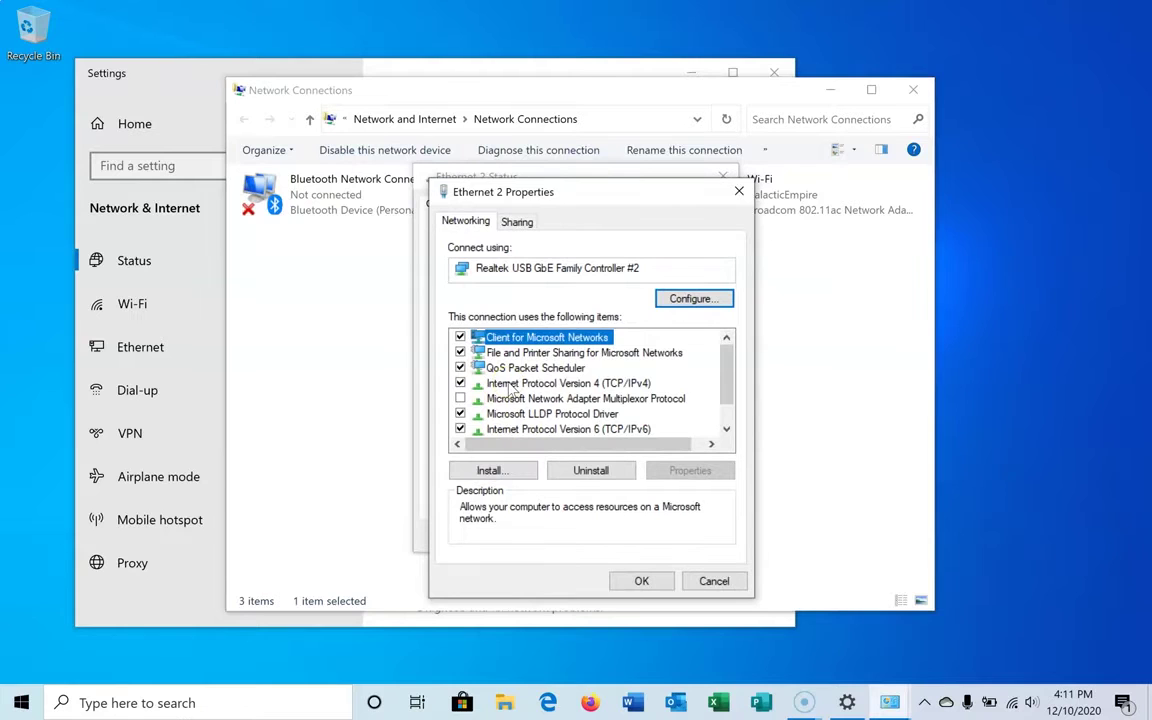
pyautogui.doubleClick(511, 385)
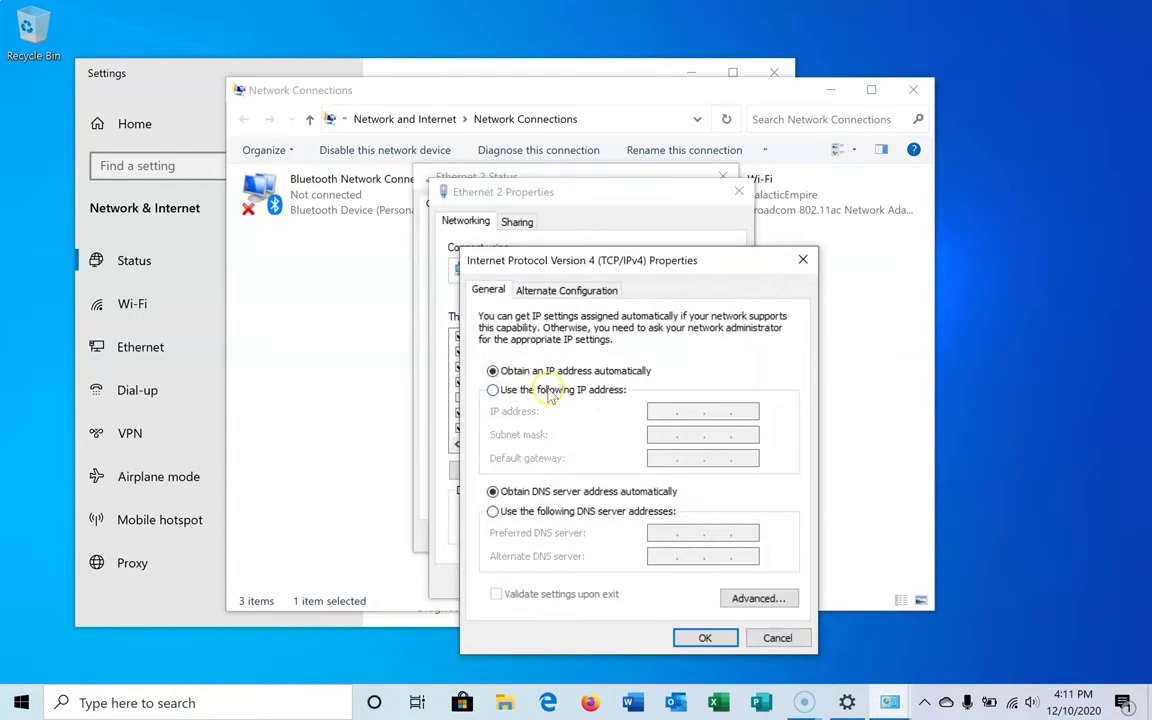
pyautogui.click(549, 392)
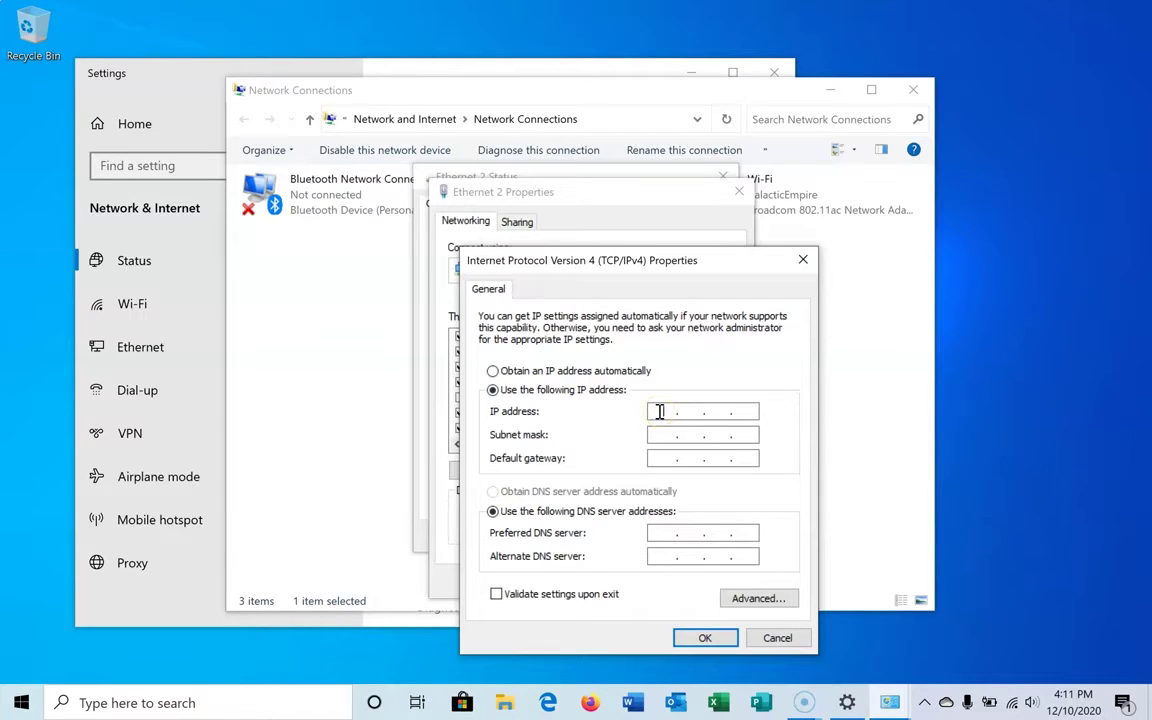
pyautogui.click(659, 411)
pyautogui.write('192 . 168 . 5 . 160')
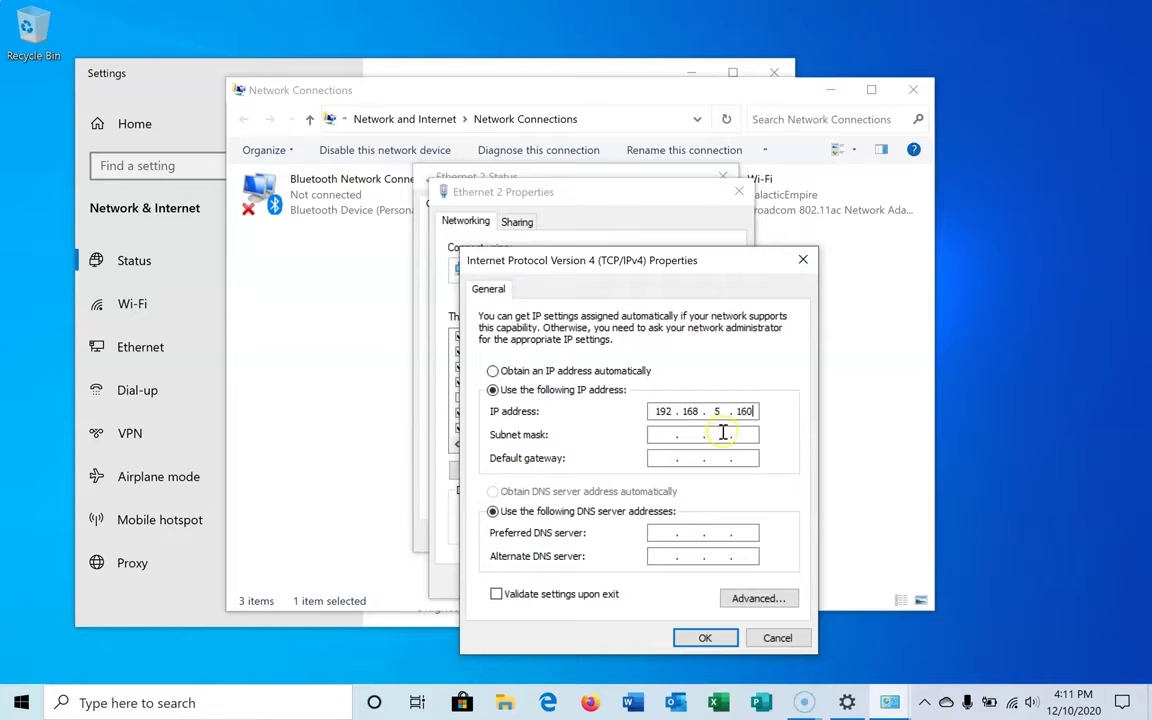
pyautogui.click(666, 434)
pyautogui.click(657, 434)
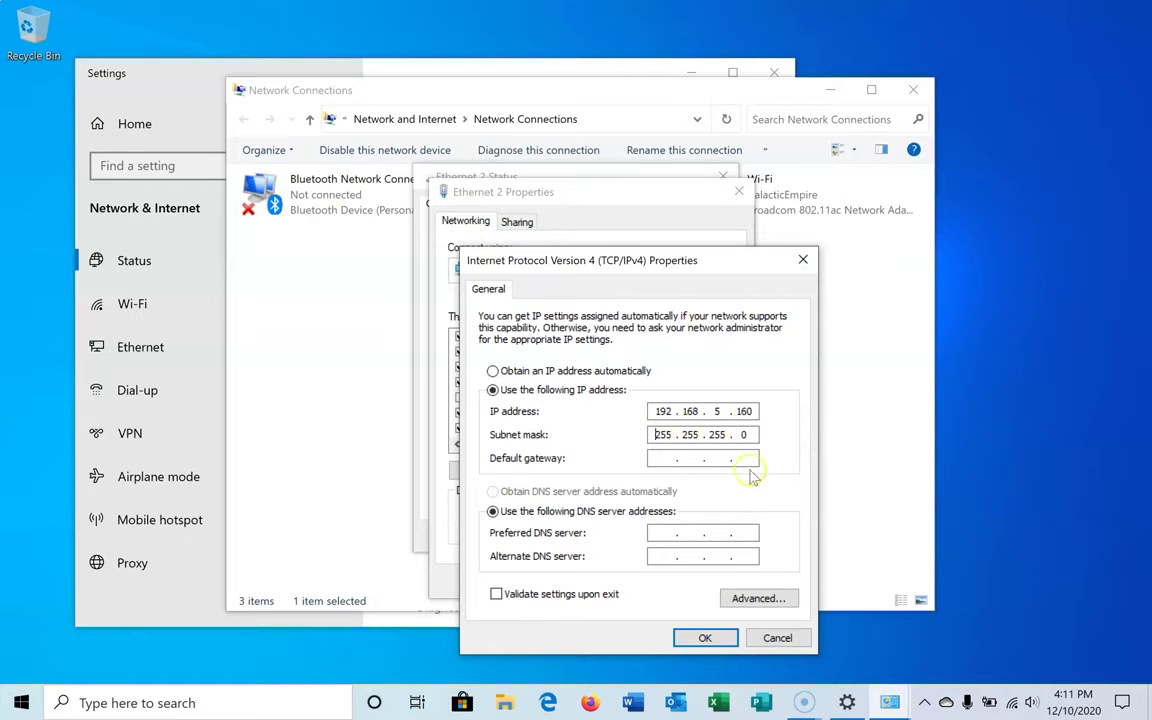
pyautogui.click(703, 637)
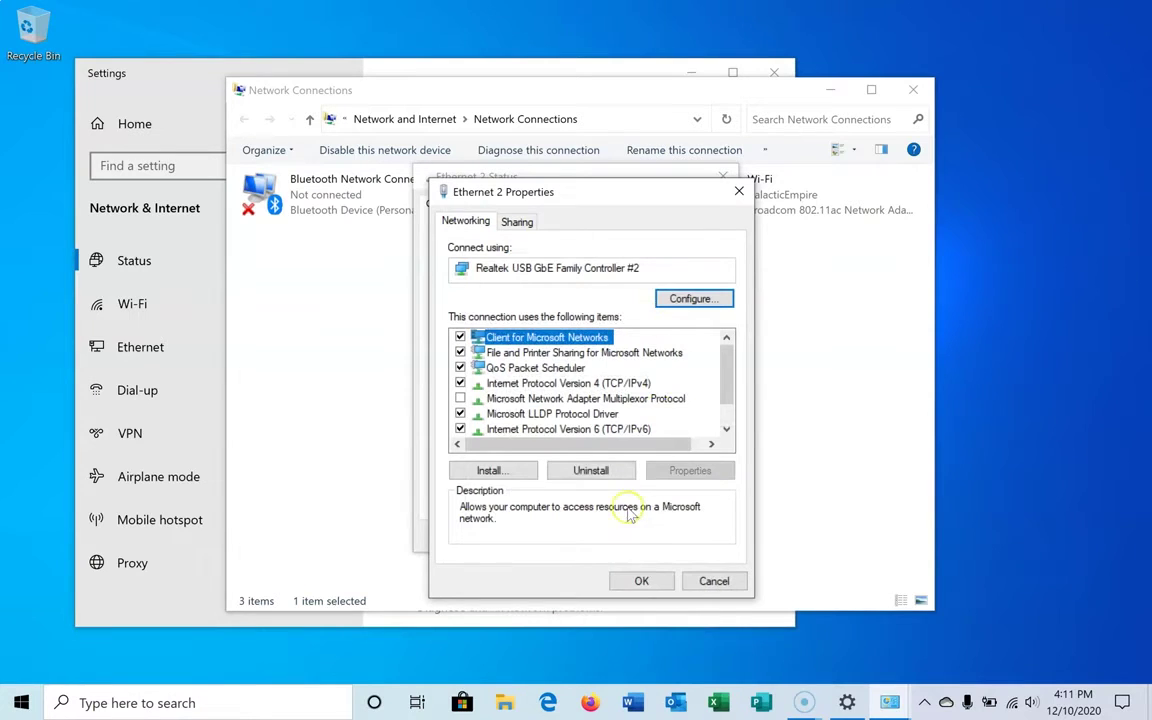
pyautogui.click(632, 580)
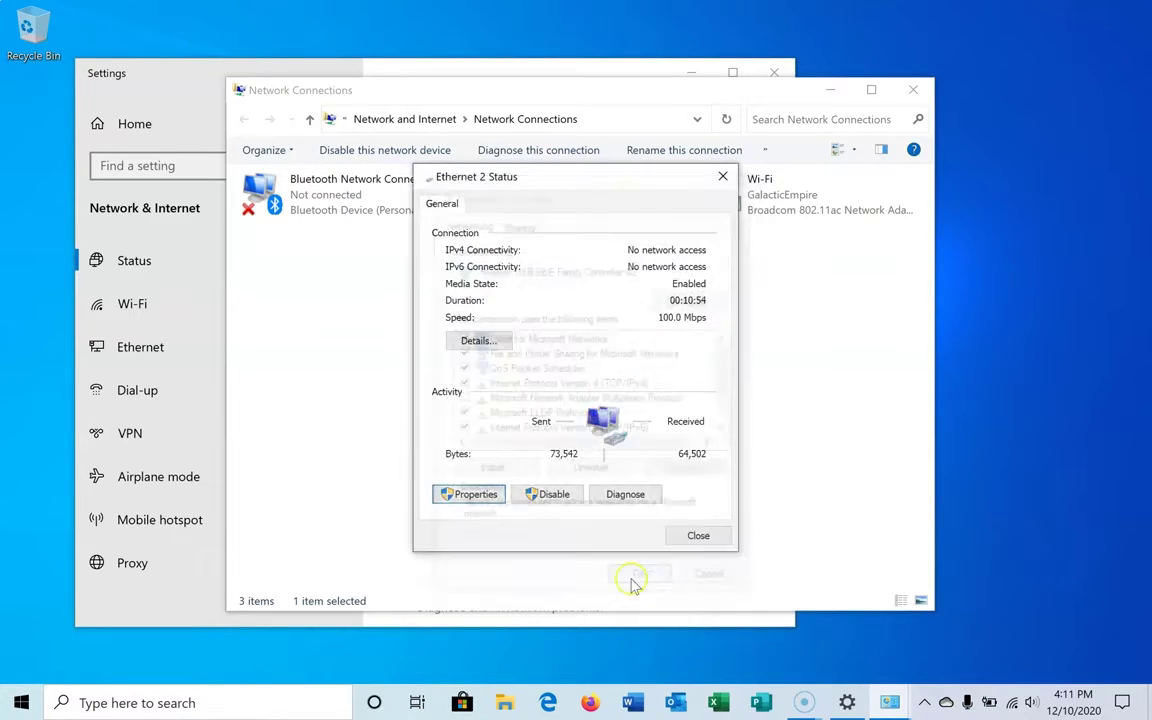
# - Close the Ethernet 2 status and Settings windows, leaving Network Connections open
pyautogui.click(699, 536)
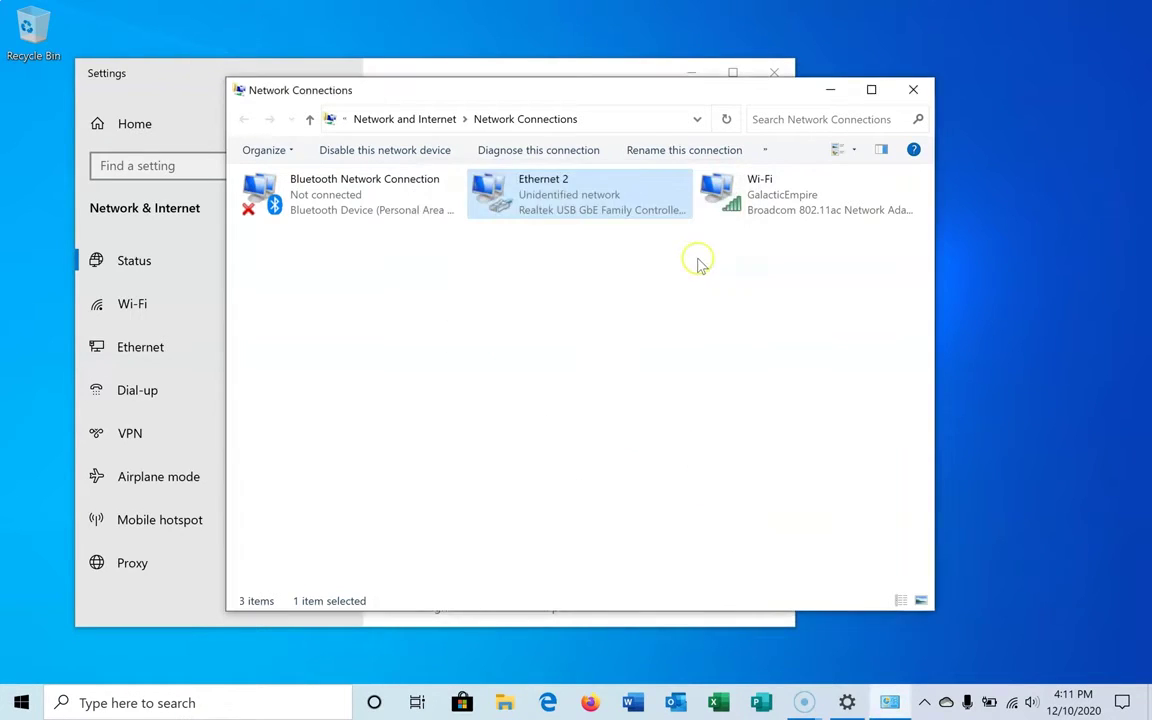
pyautogui.moveTo(666, 95); pyautogui.dragTo(699, 152)
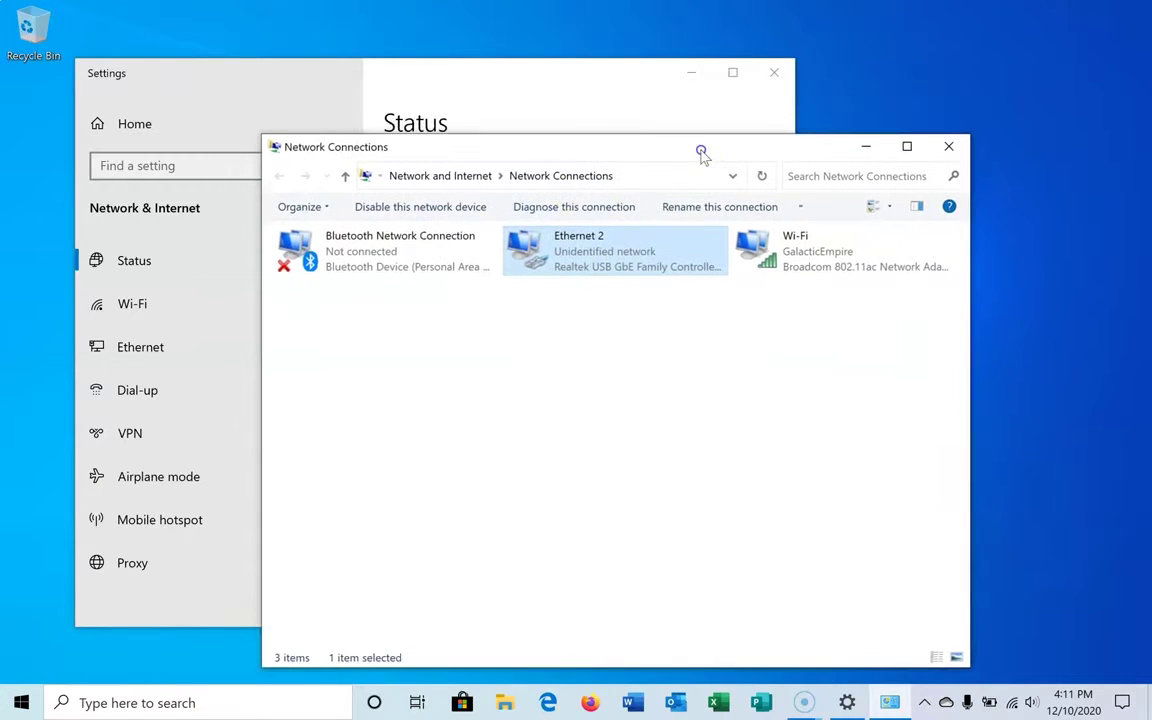
pyautogui.click(776, 75)
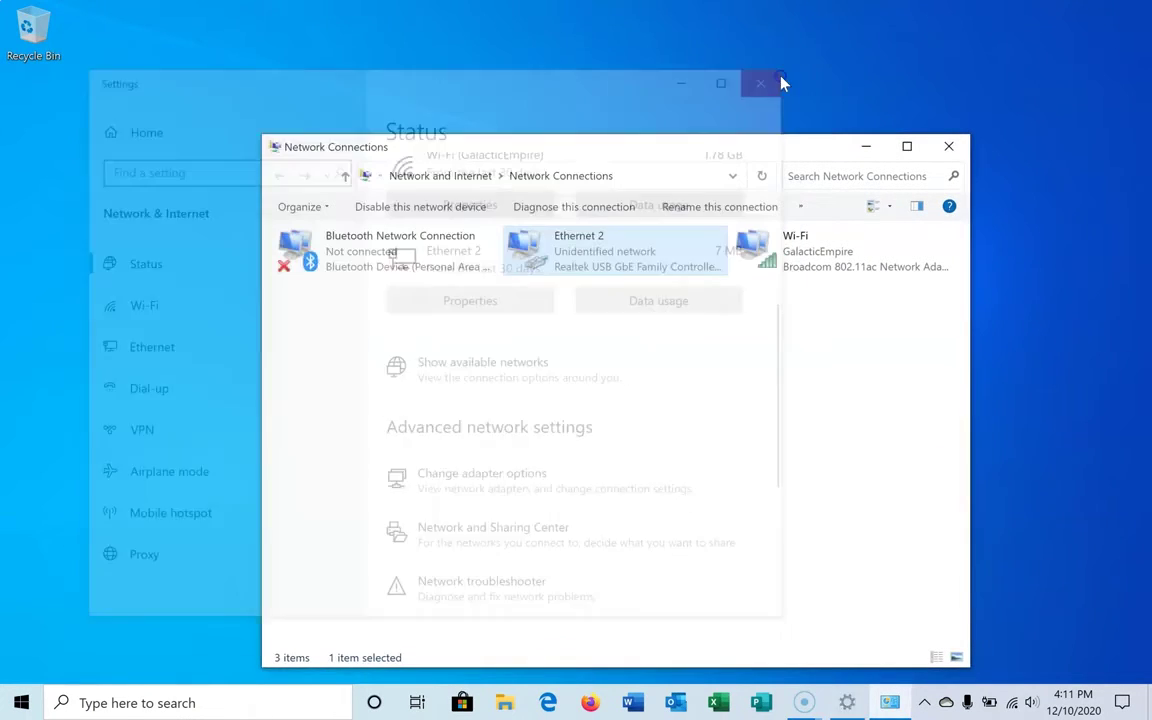
# - Load the camera's login page at 192.168.5.163 in Edge and enter the login credentials
pyautogui.click(866, 146)
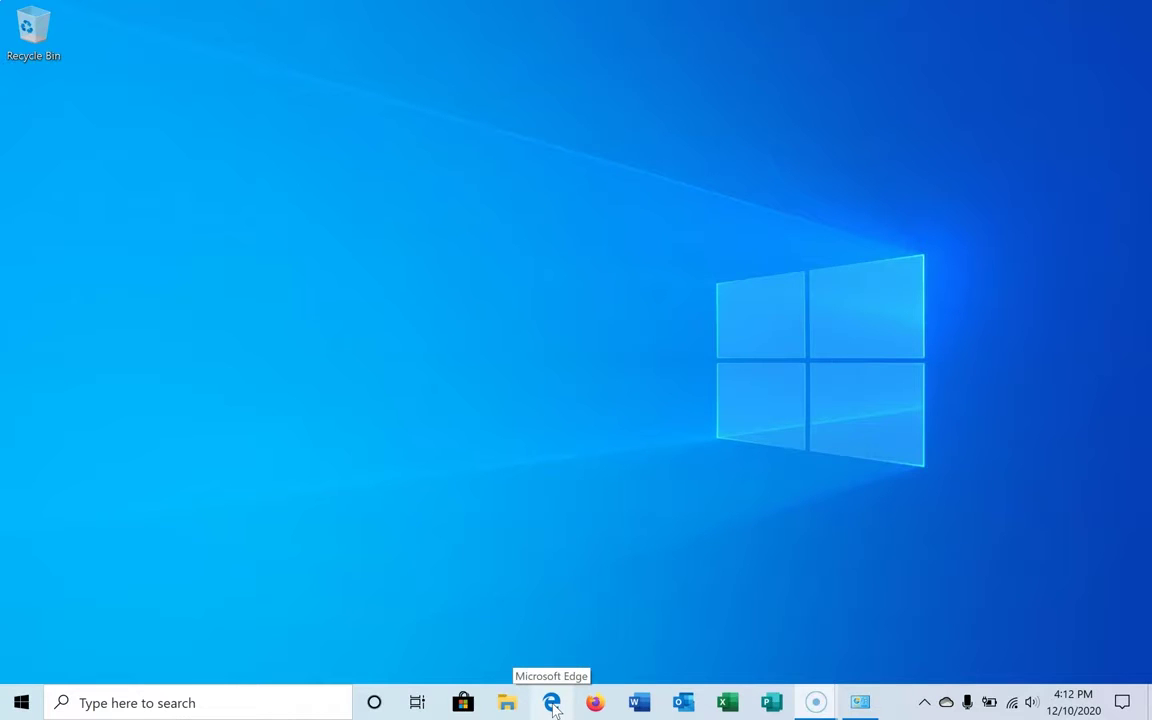
pyautogui.click(552, 704)
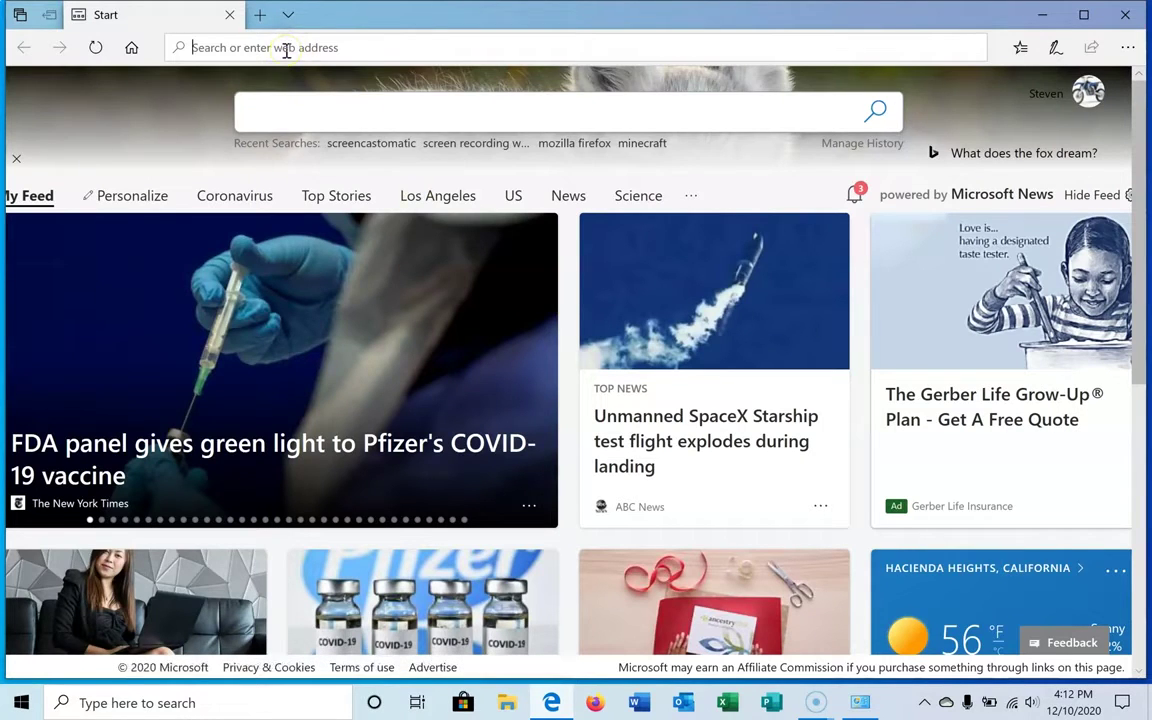
pyautogui.write('192.168')
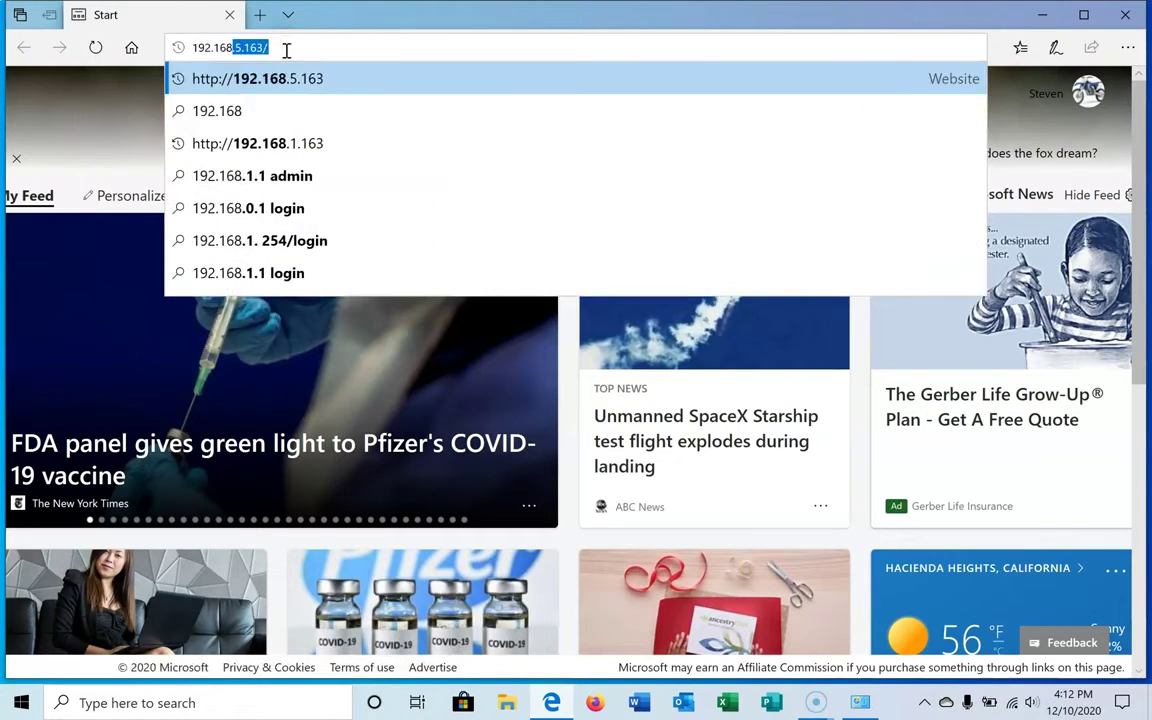
pyautogui.write('.')
pyautogui.write('5.1')
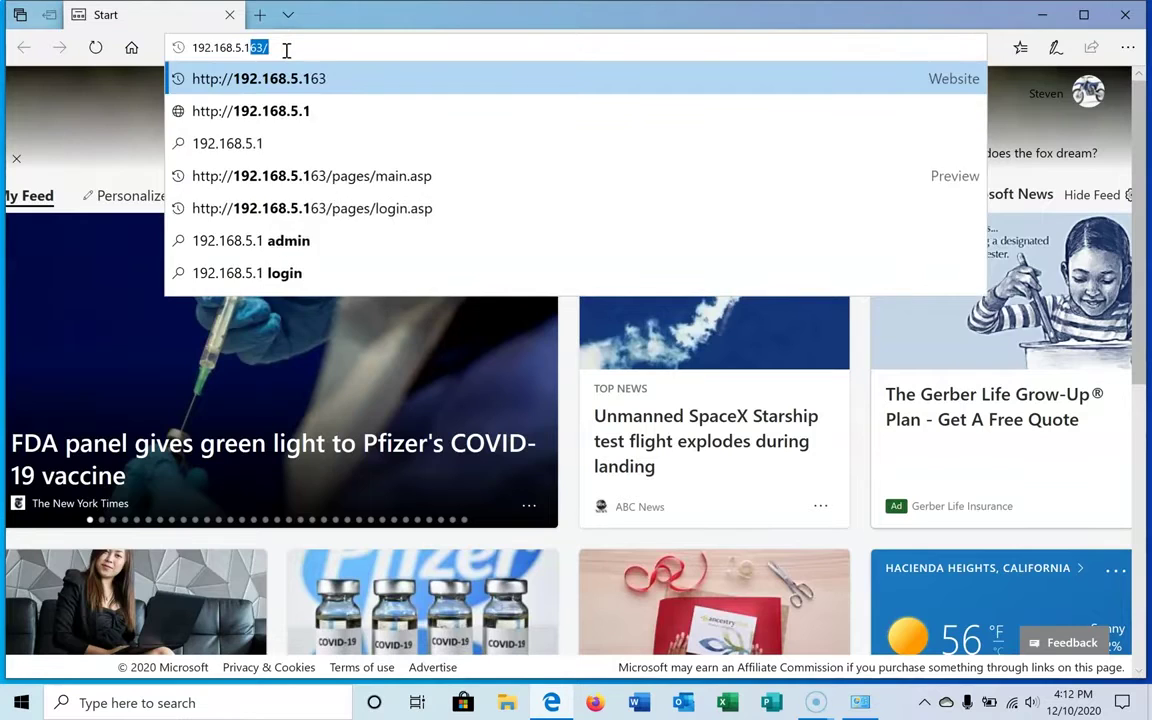
pyautogui.write('63')
pyautogui.press('Return')
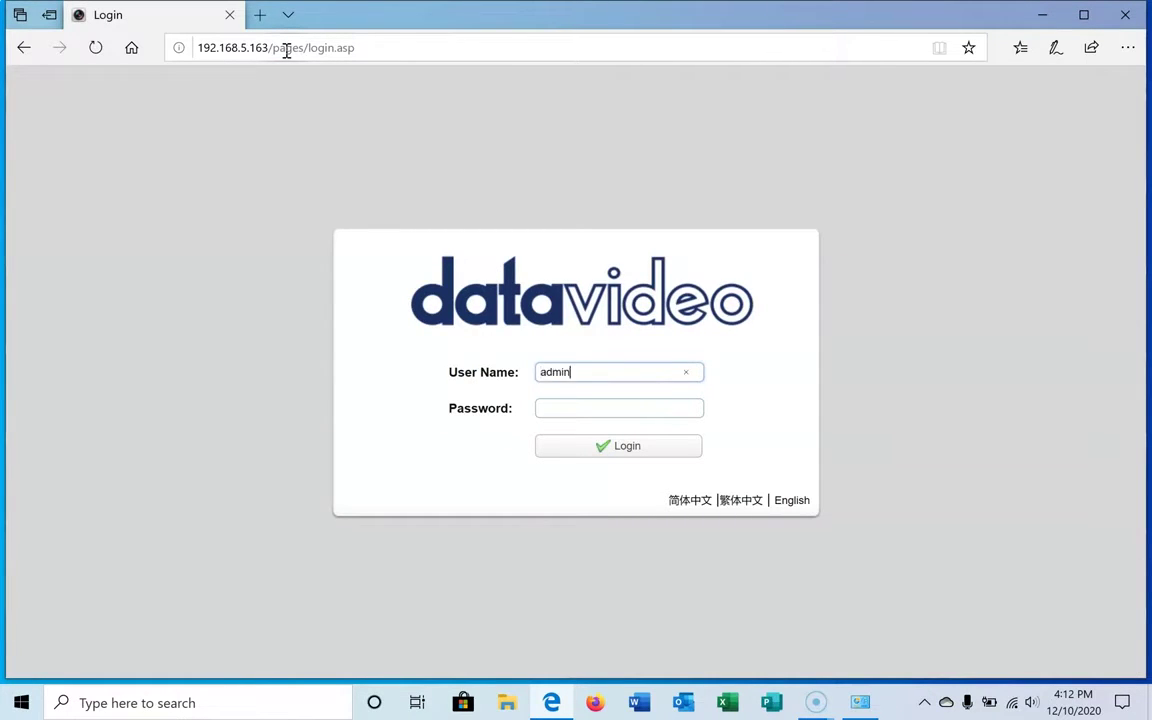
pyautogui.press('Tab')
pyautogui.write('admin')
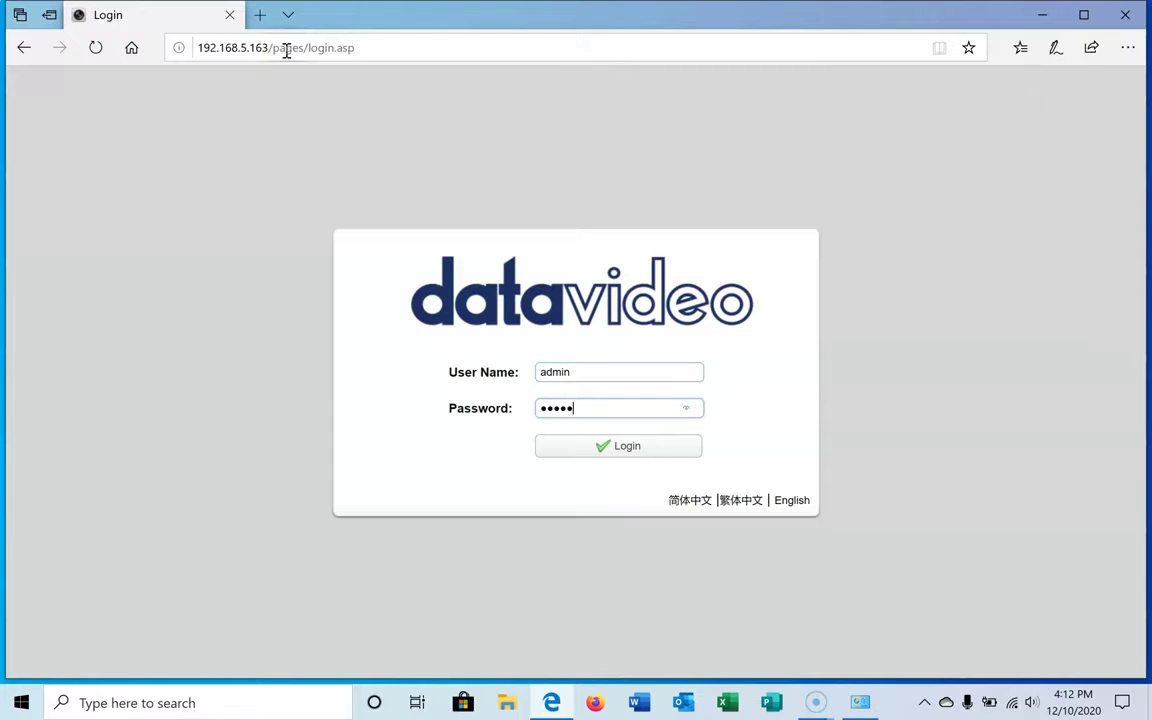
# - Log in and view the Update page's versions: MCU V2.5.5, Camera V2.6.2, AF V4.0.6
pyautogui.click(615, 446)
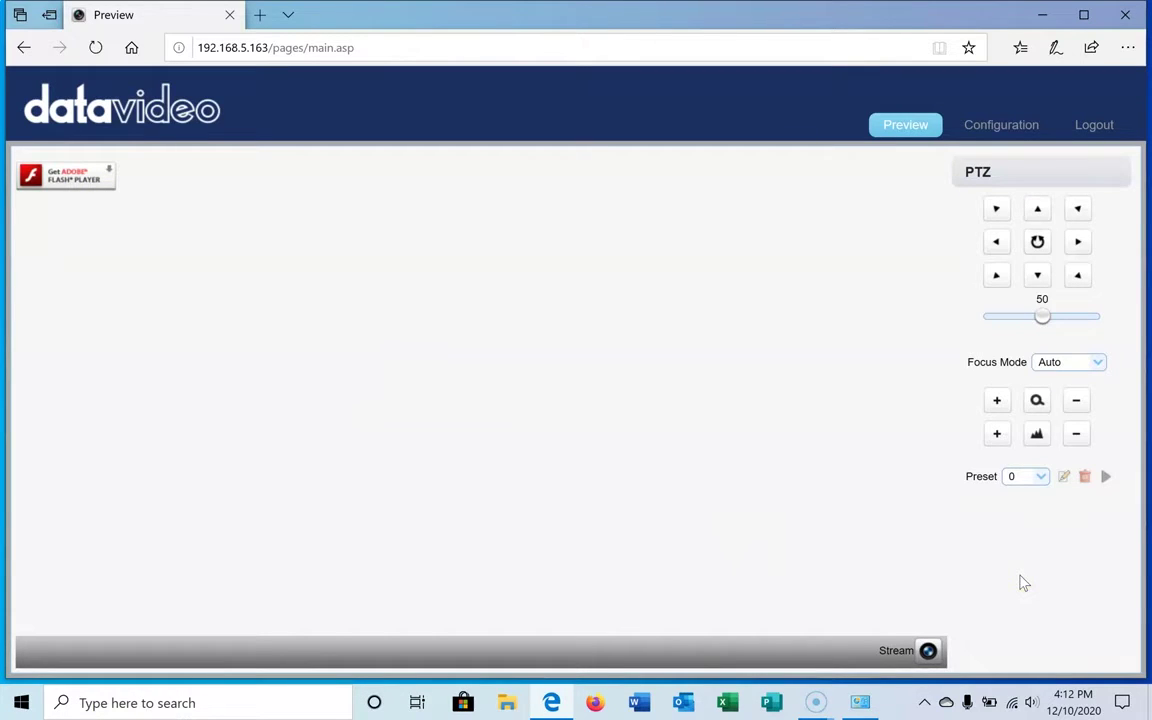
pyautogui.click(1019, 133)
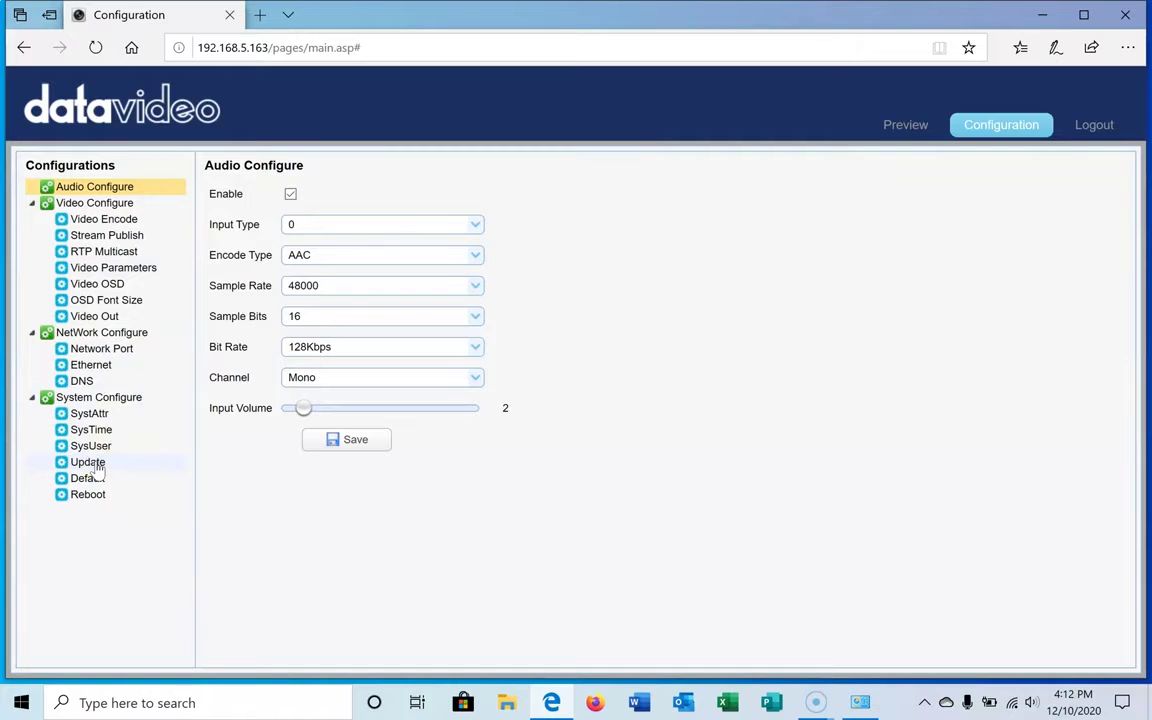
pyautogui.click(88, 462)
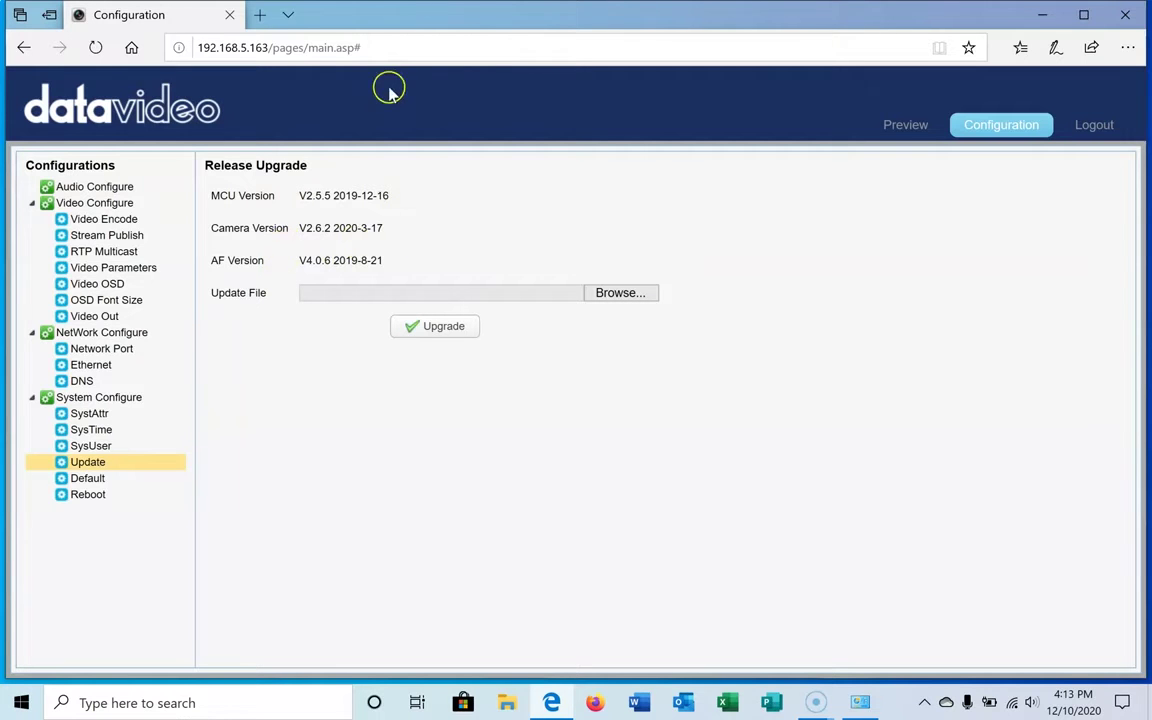
# - Find the PTC-140 product page on datavideo.com through the site search for 'ptc-140'
pyautogui.click(259, 14)
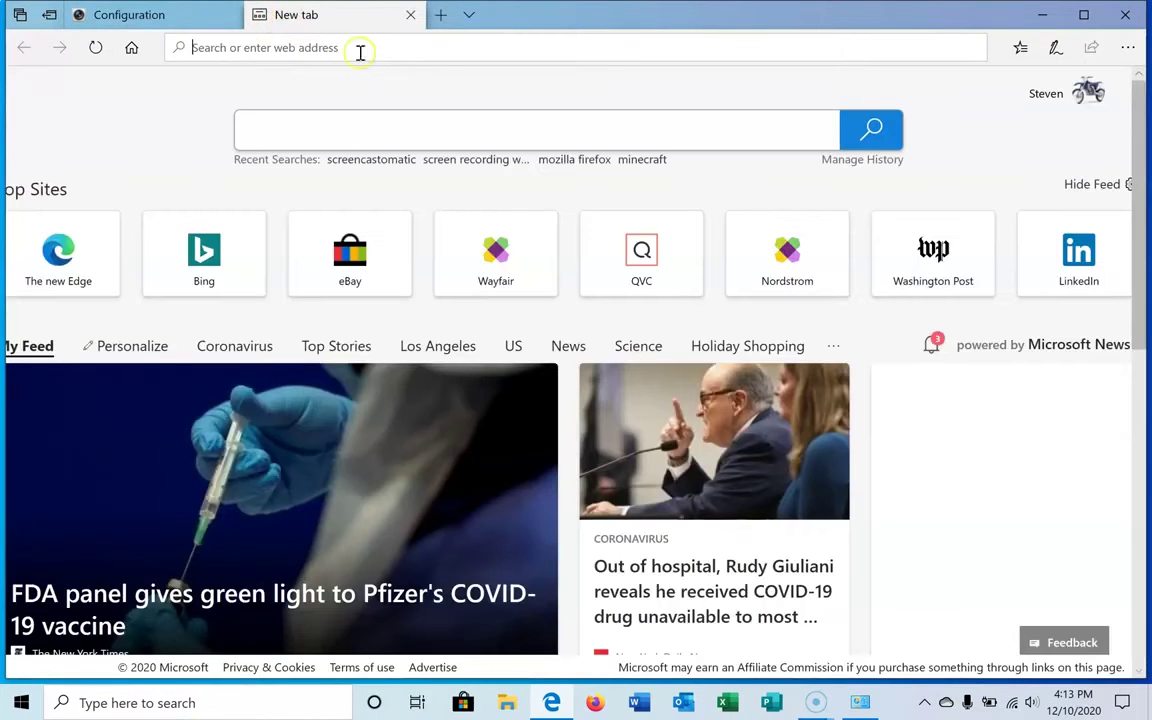
pyautogui.write('datavideo.co')
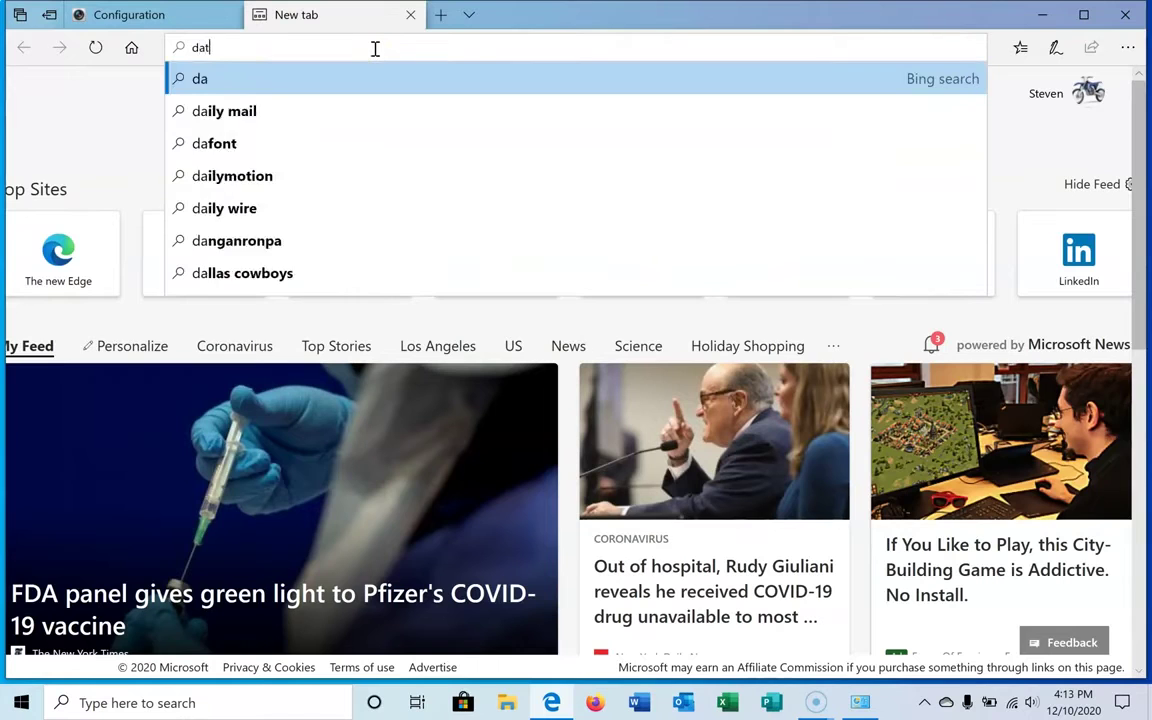
pyautogui.write('m')
pyautogui.press('Return')
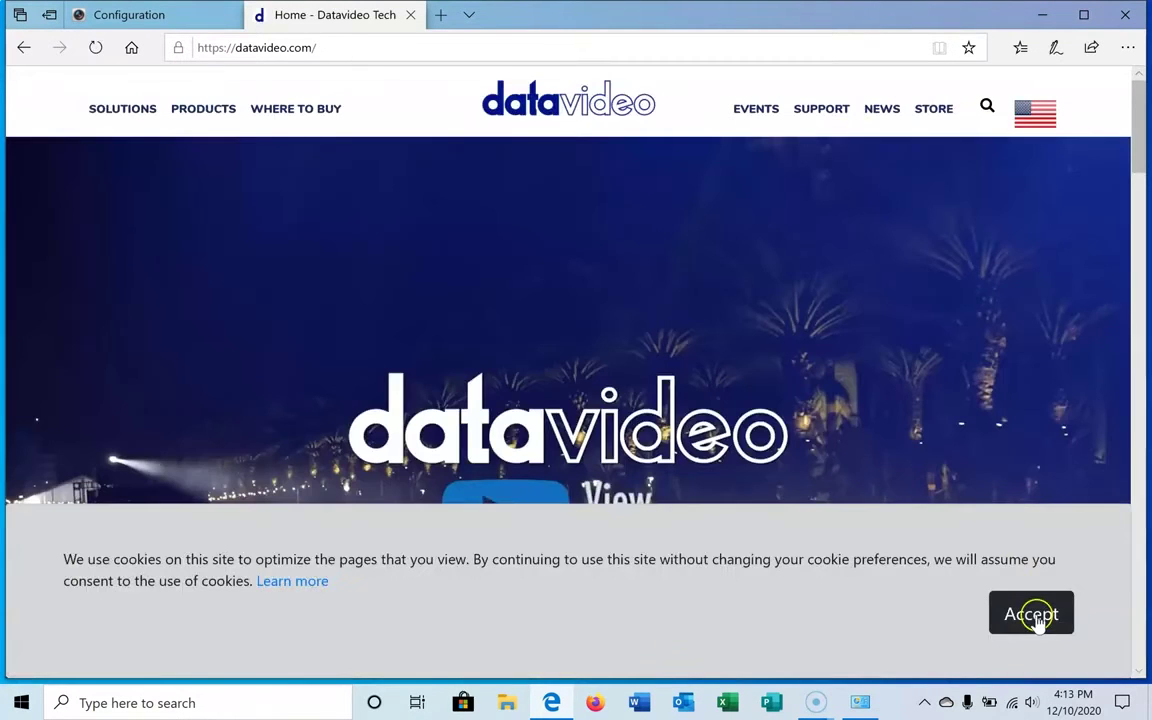
pyautogui.click(1034, 613)
pyautogui.click(987, 107)
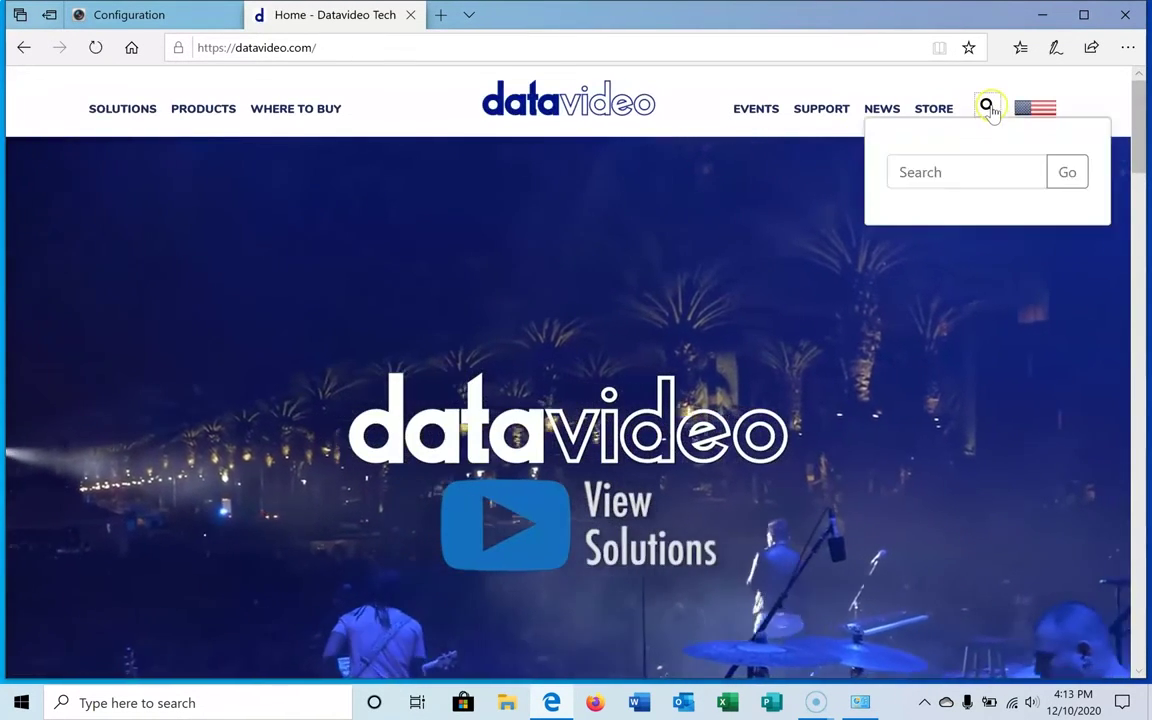
pyautogui.click(955, 170)
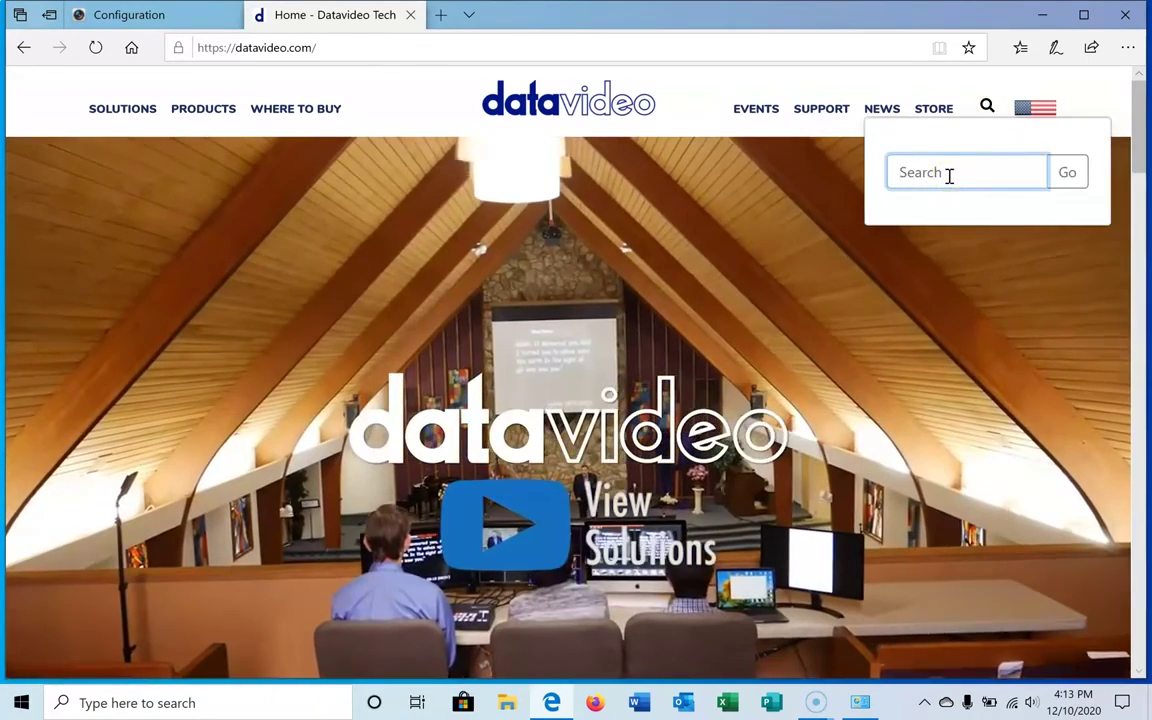
pyautogui.write('ptc')
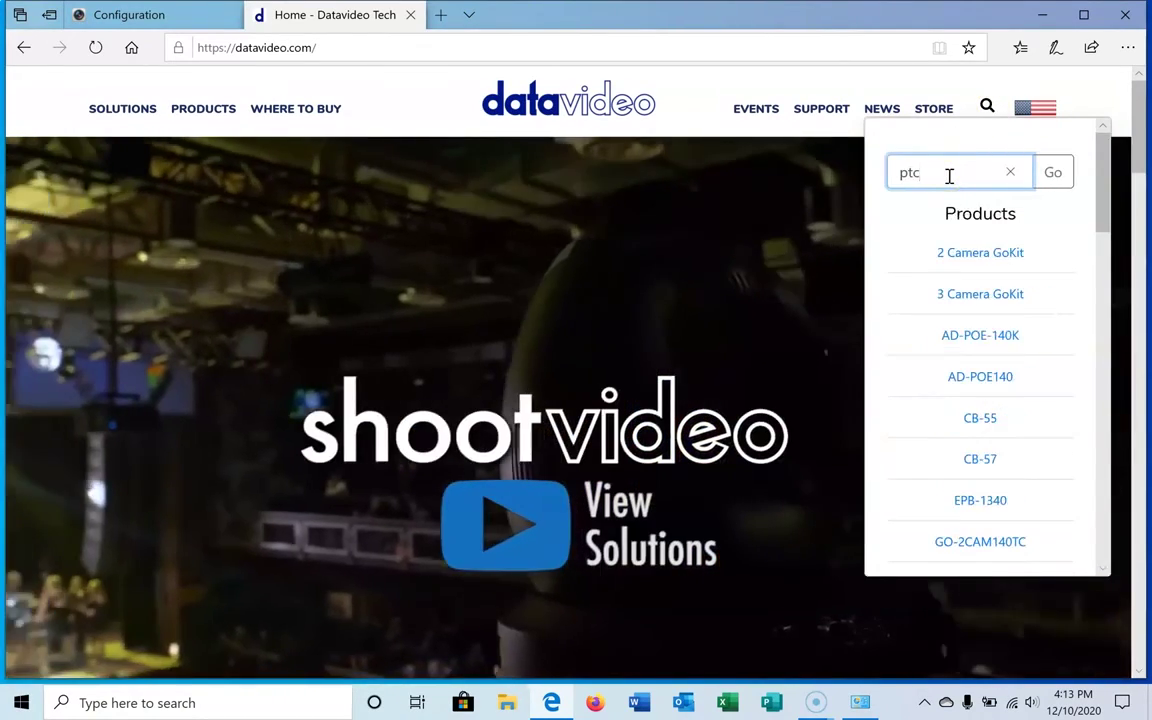
pyautogui.write('-140')
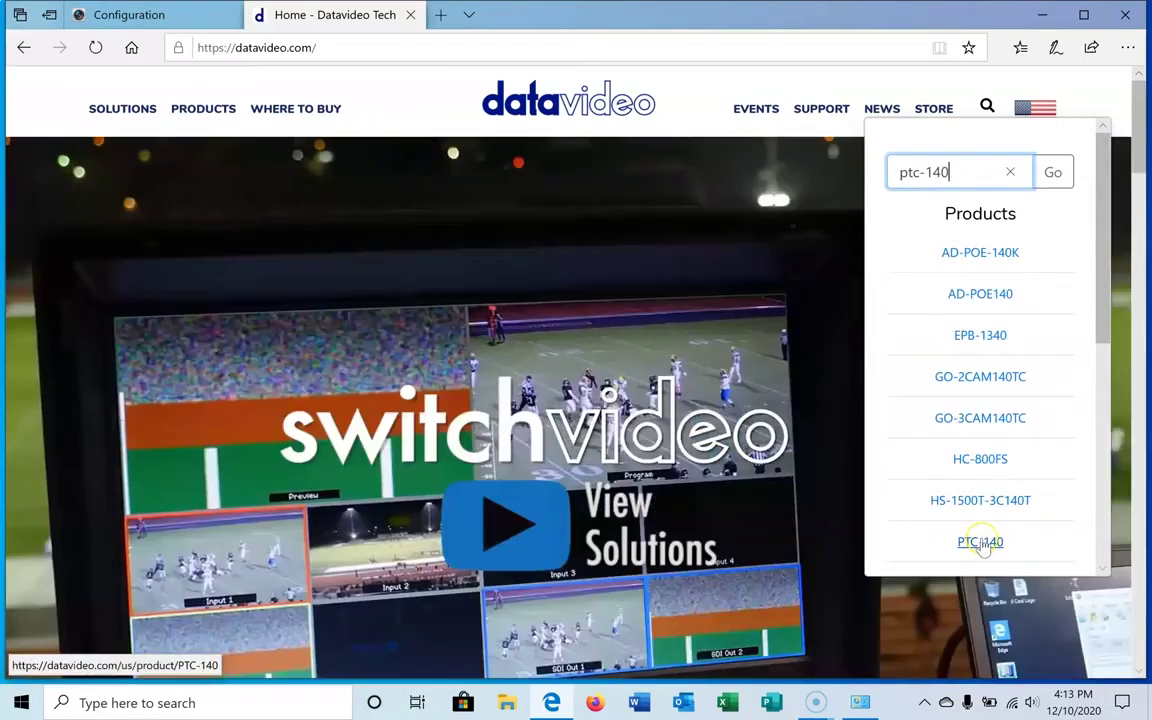
pyautogui.click(980, 542)
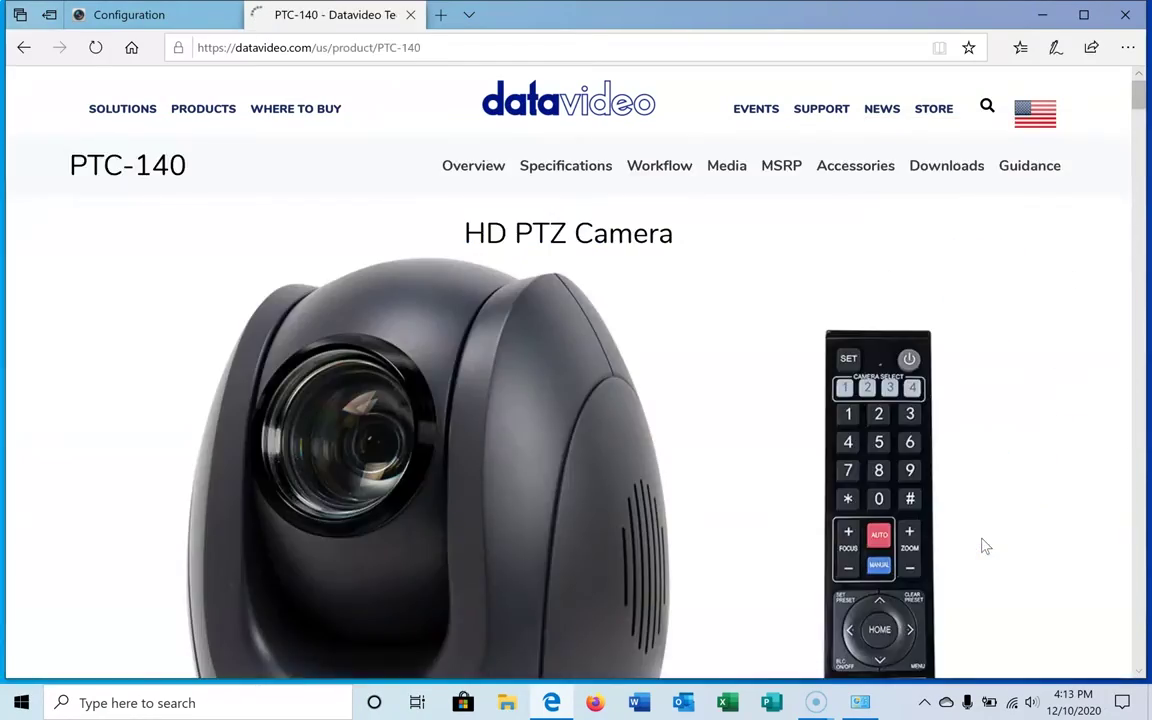
# - Save the PTC-140_CAMERA 2.6.6_MCU 2.5.7_AF 4.0.9.zip firmware from Downloads to the Desktop
pyautogui.click(947, 166)
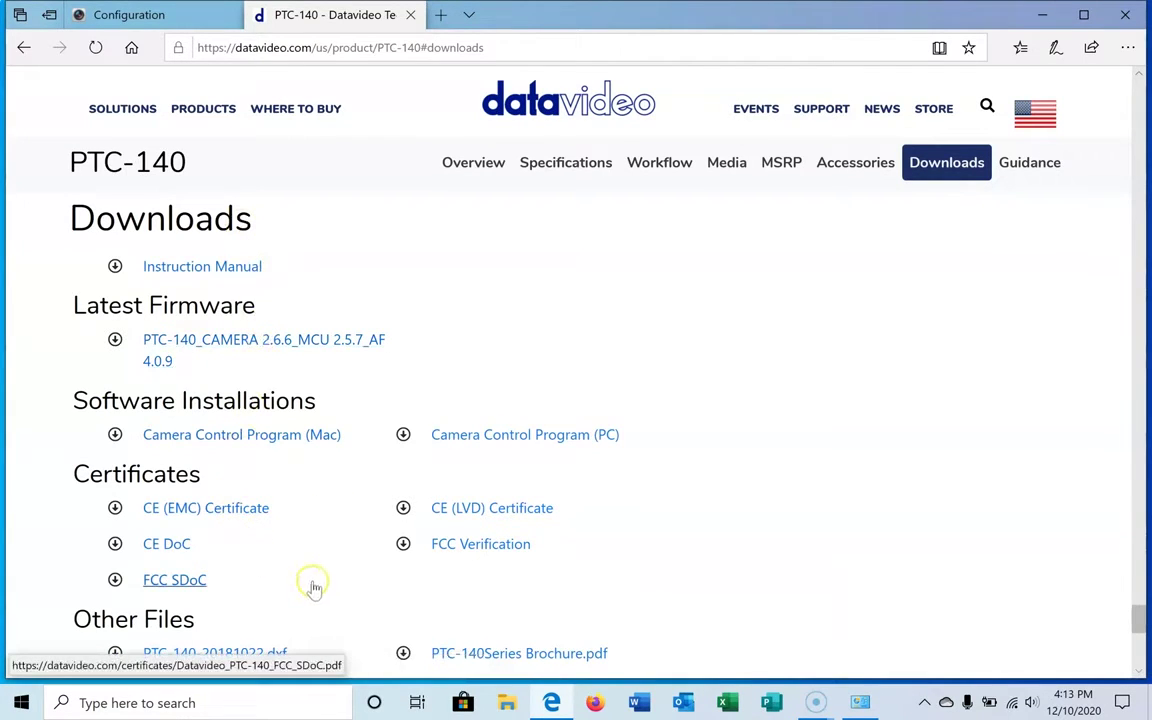
pyautogui.click(263, 345)
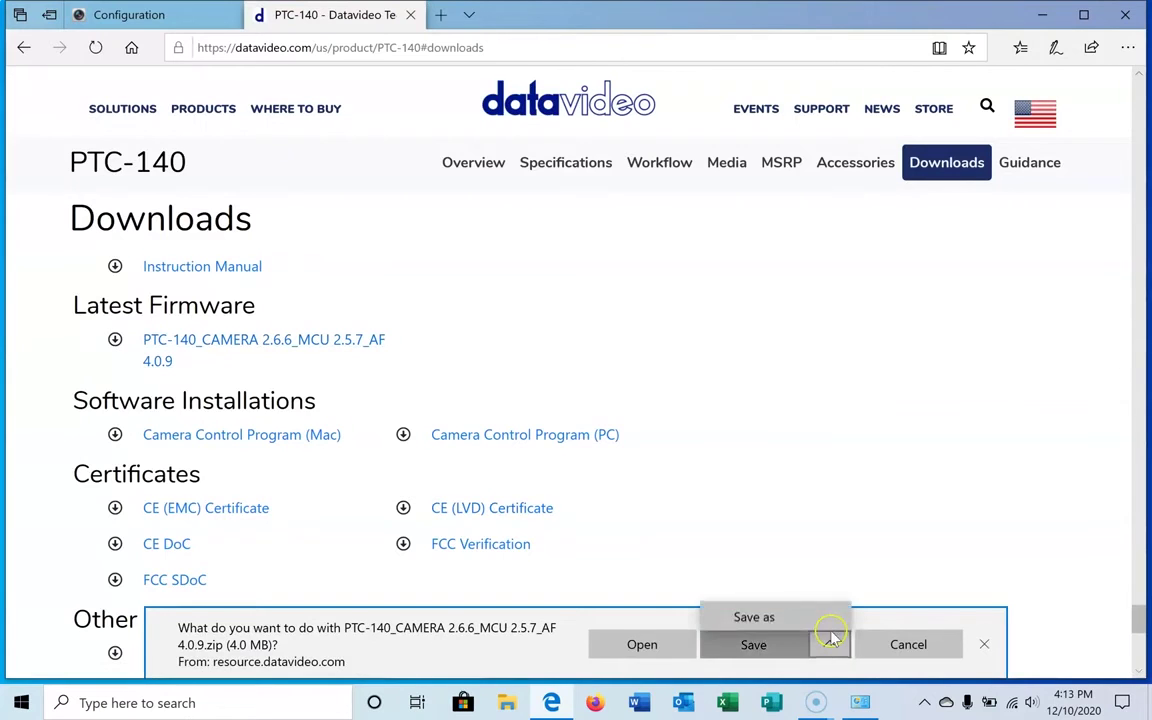
pyautogui.click(790, 618)
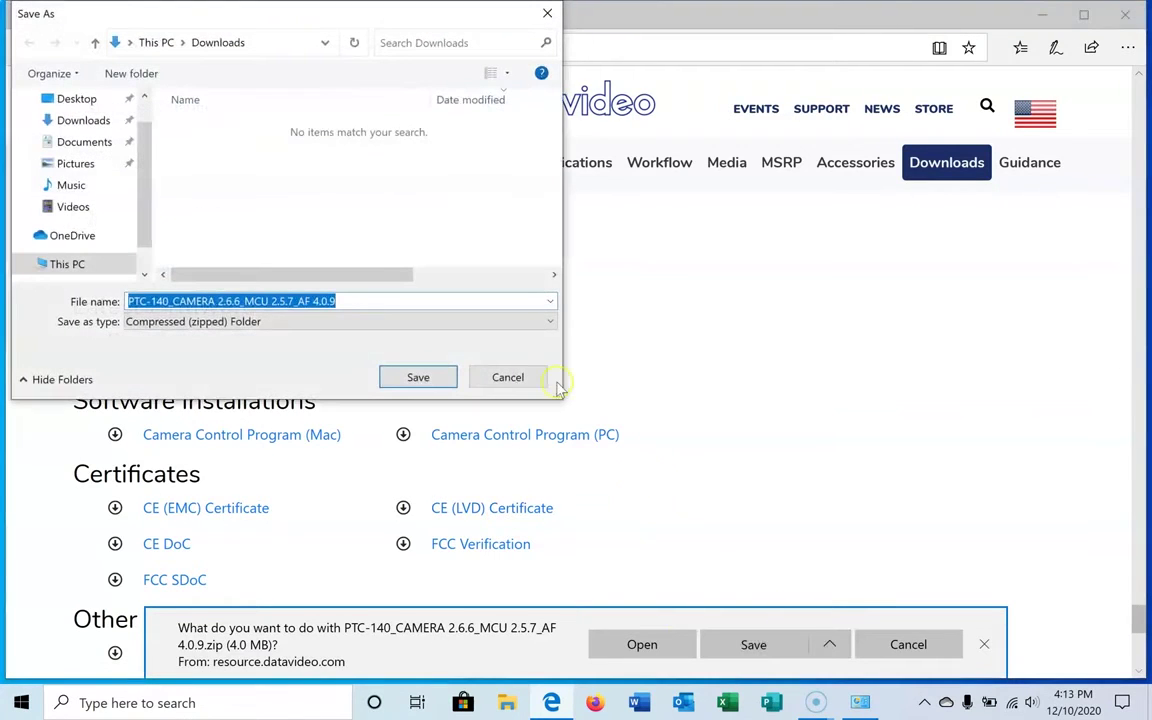
pyautogui.click(80, 99)
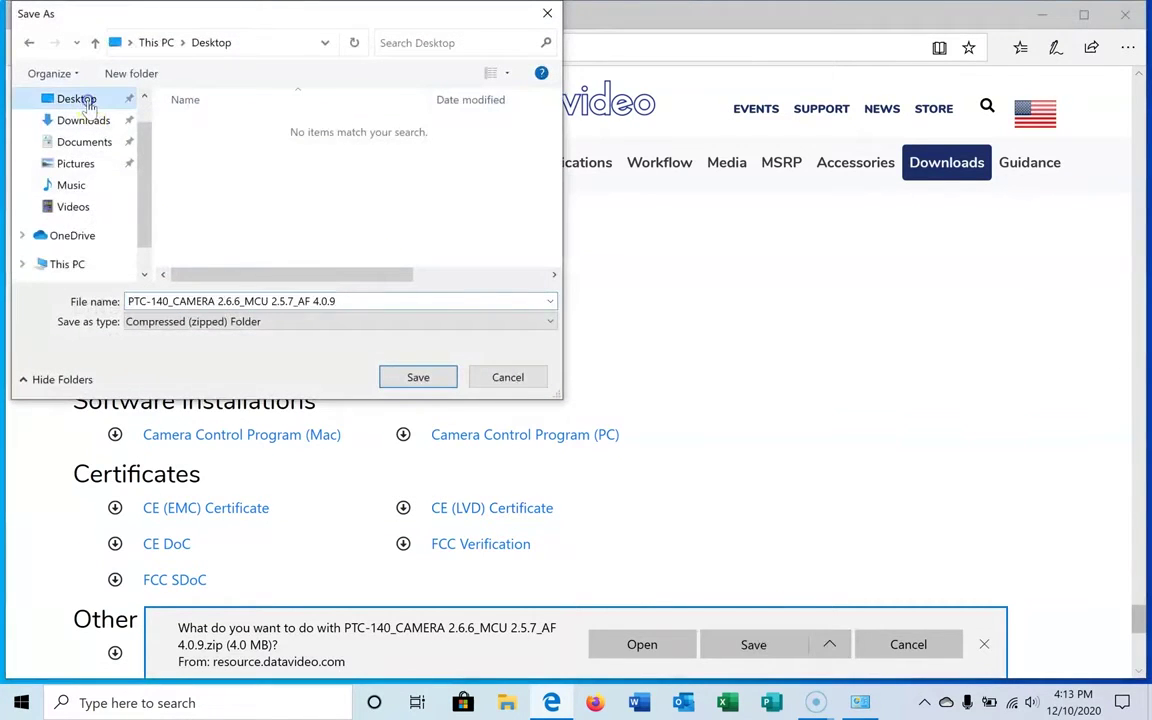
pyautogui.click(410, 376)
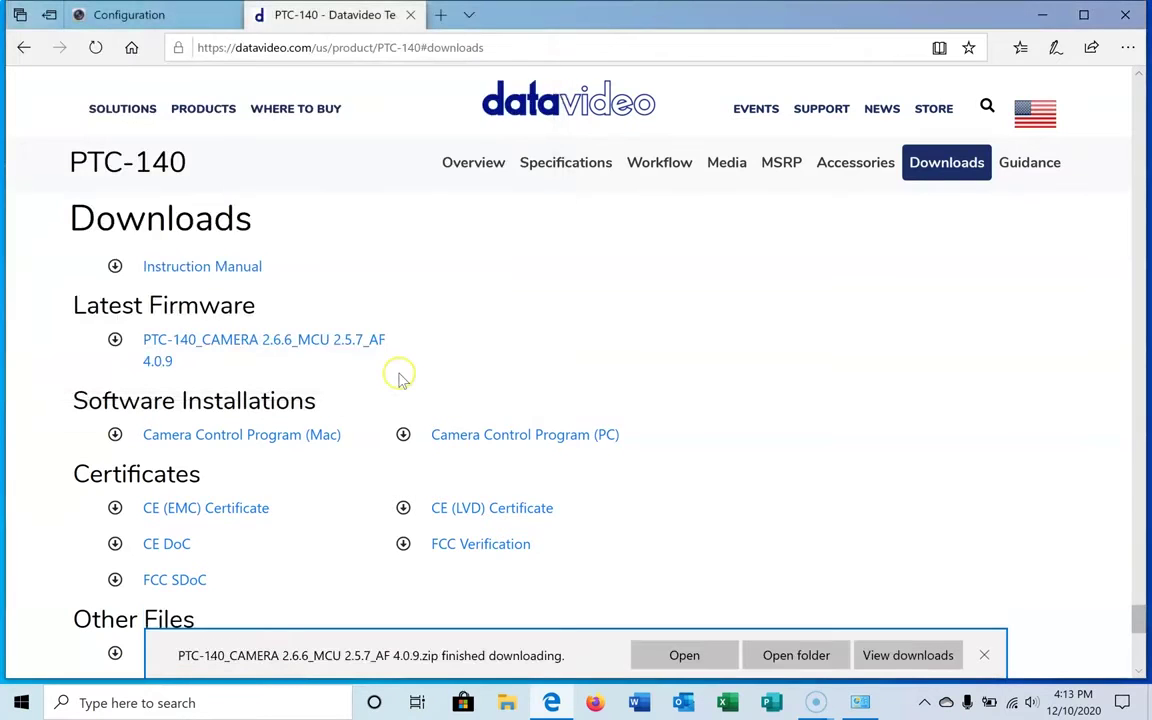
pyautogui.click(984, 655)
# - Extract the firmware folder from the downloaded zip onto the desktop
pyautogui.click(1041, 15)
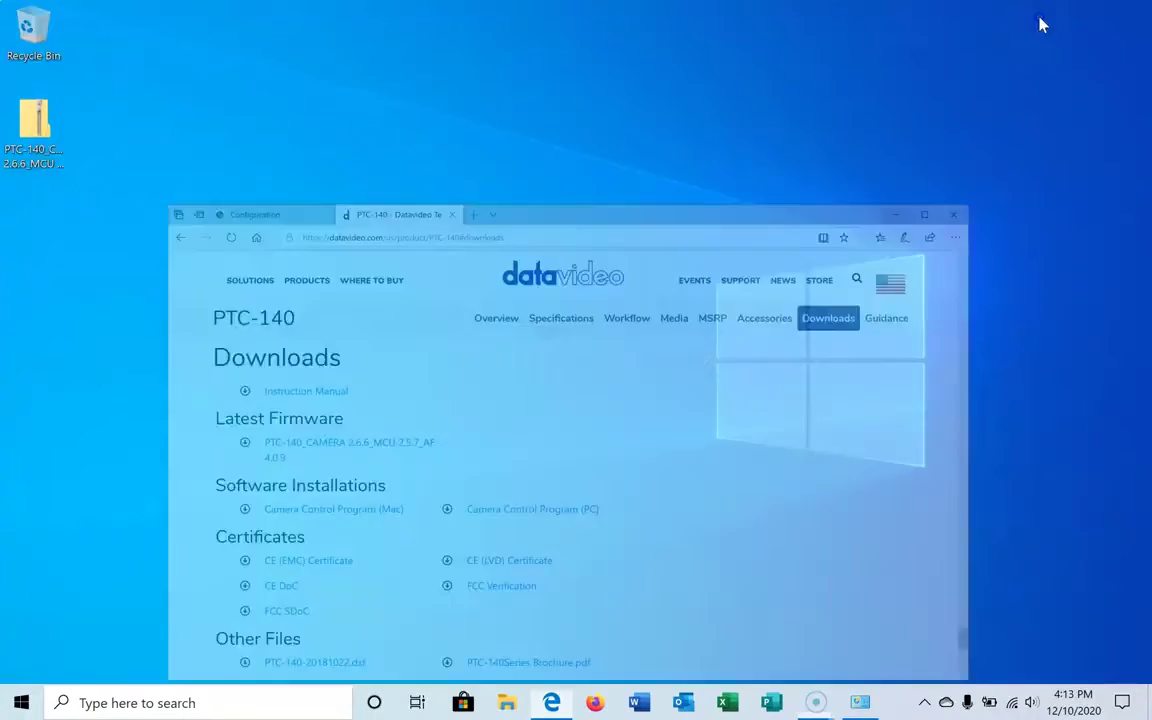
pyautogui.doubleClick(38, 124)
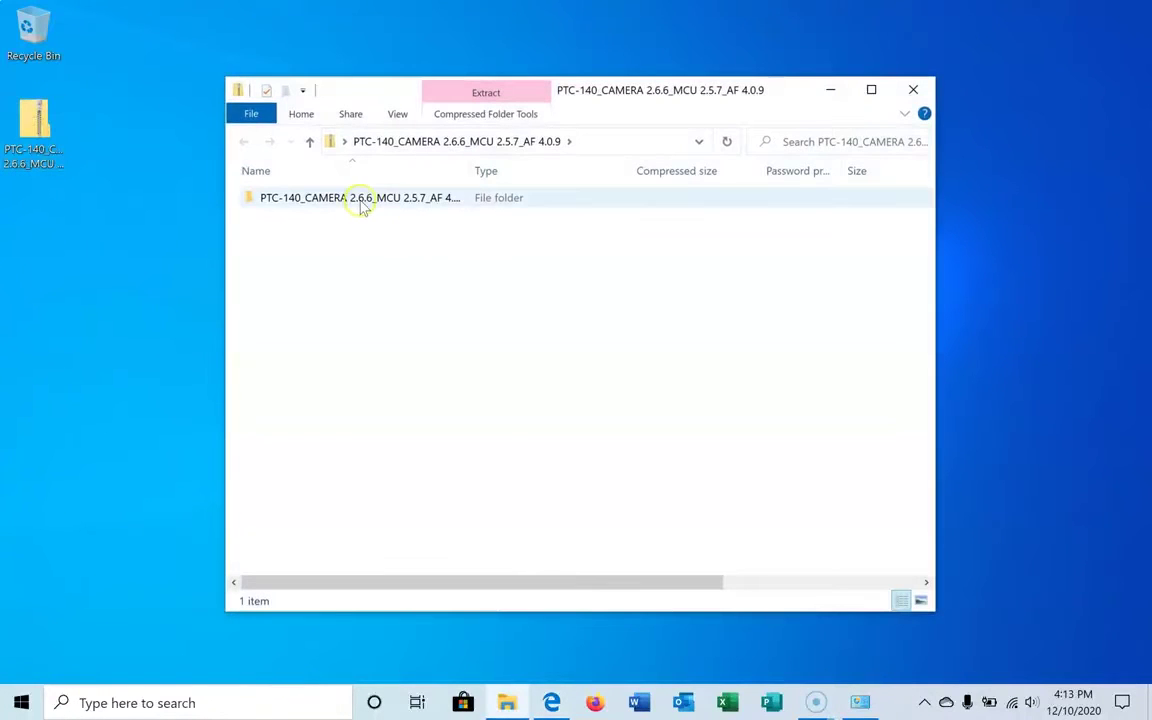
pyautogui.click(363, 203)
pyautogui.rightClick(362, 203)
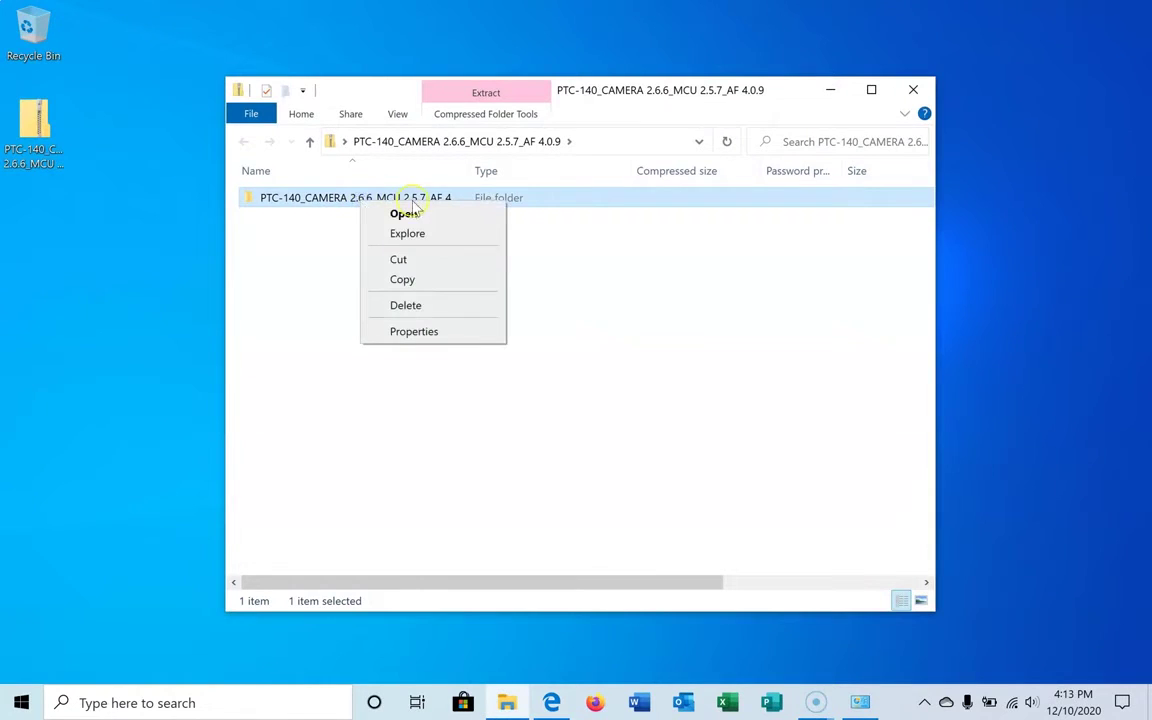
pyautogui.click(318, 247)
pyautogui.moveTo(301, 198); pyautogui.dragTo(103, 290)
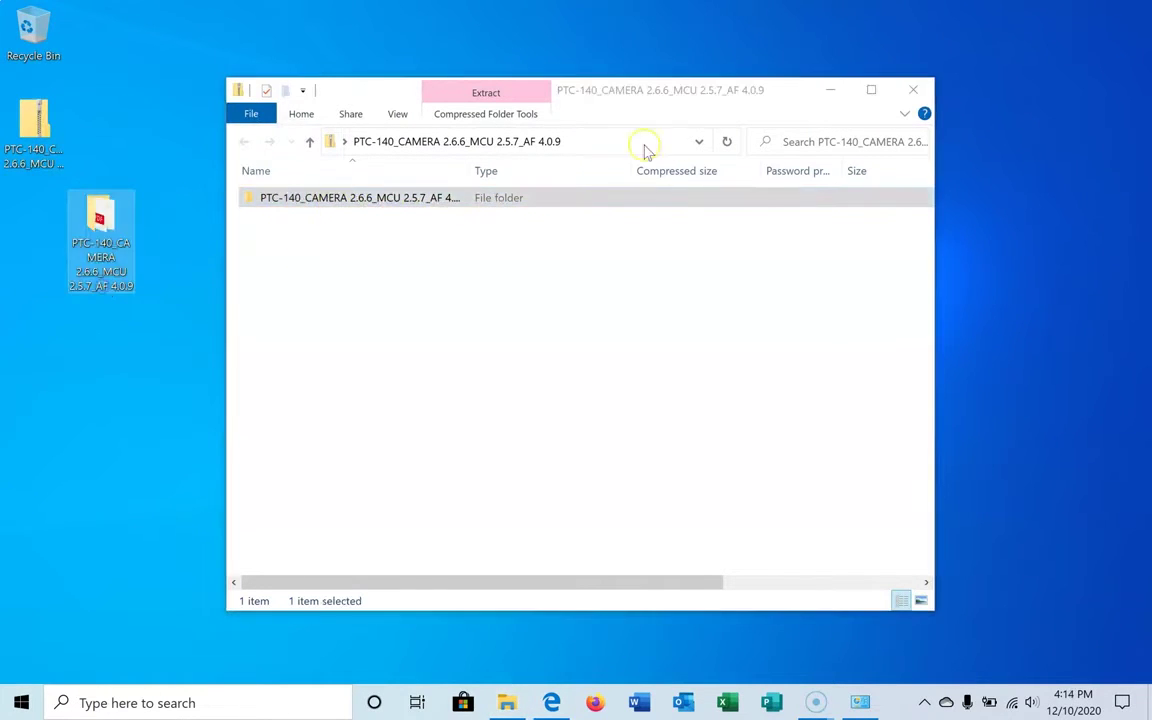
pyautogui.click(922, 92)
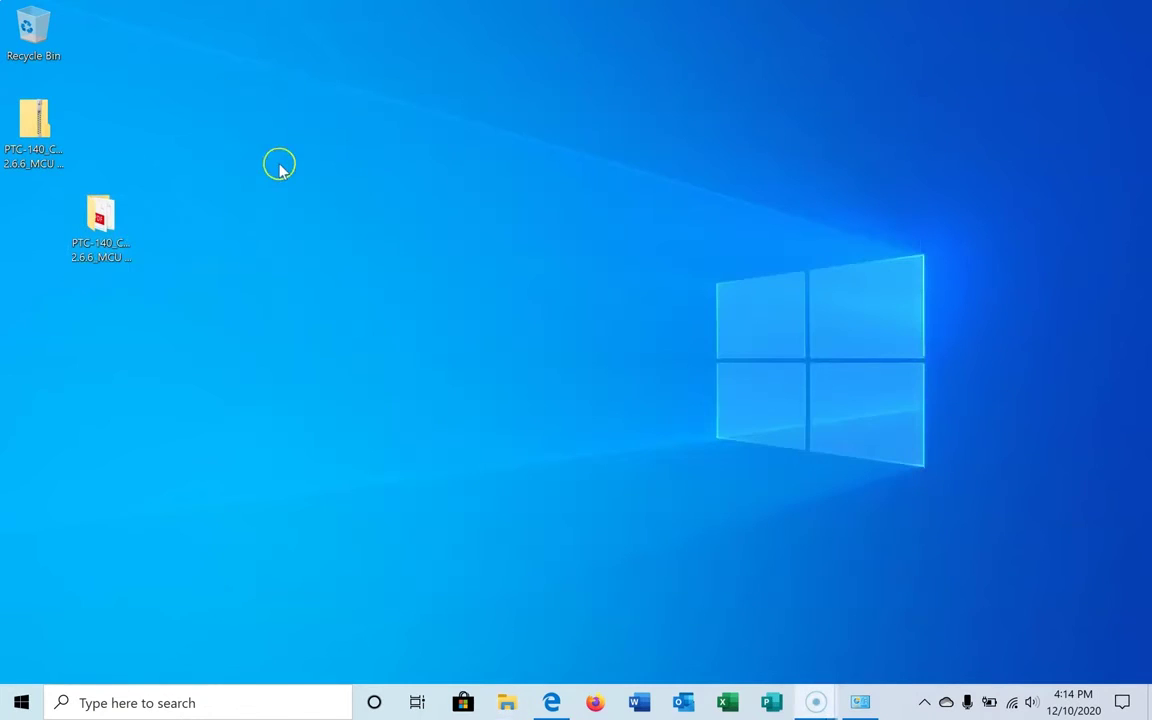
# - Delete the firmware zip and open the extracted firmware folder
pyautogui.rightClick(36, 128)
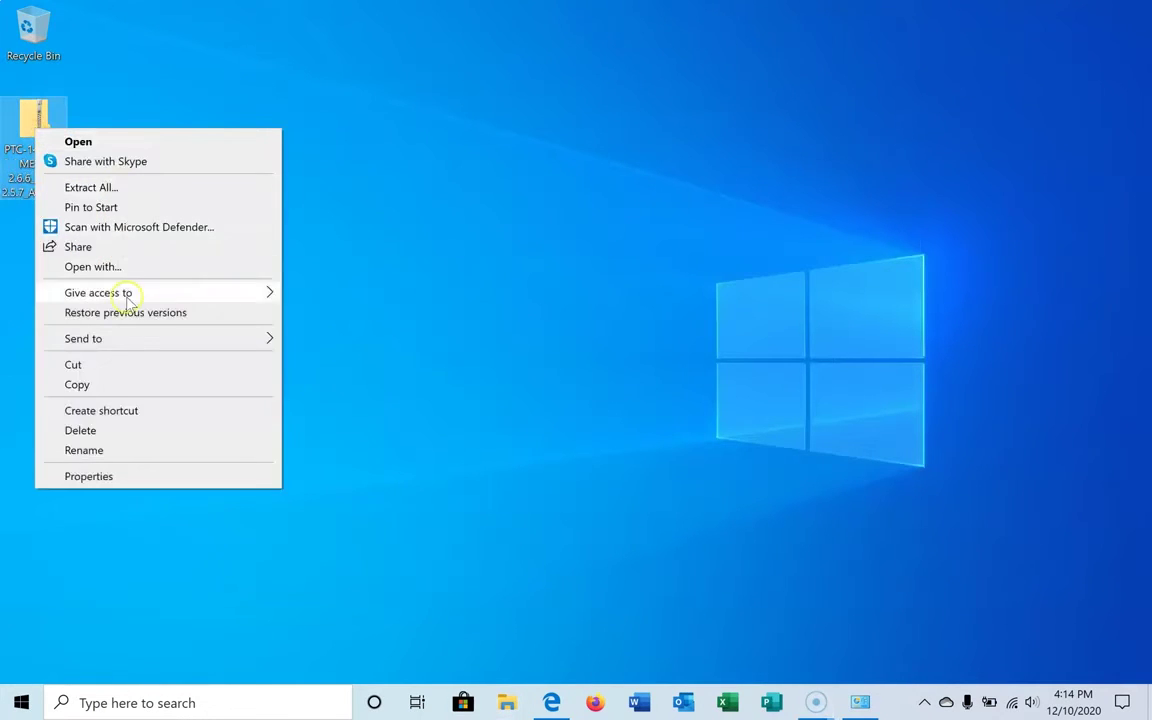
pyautogui.click(80, 430)
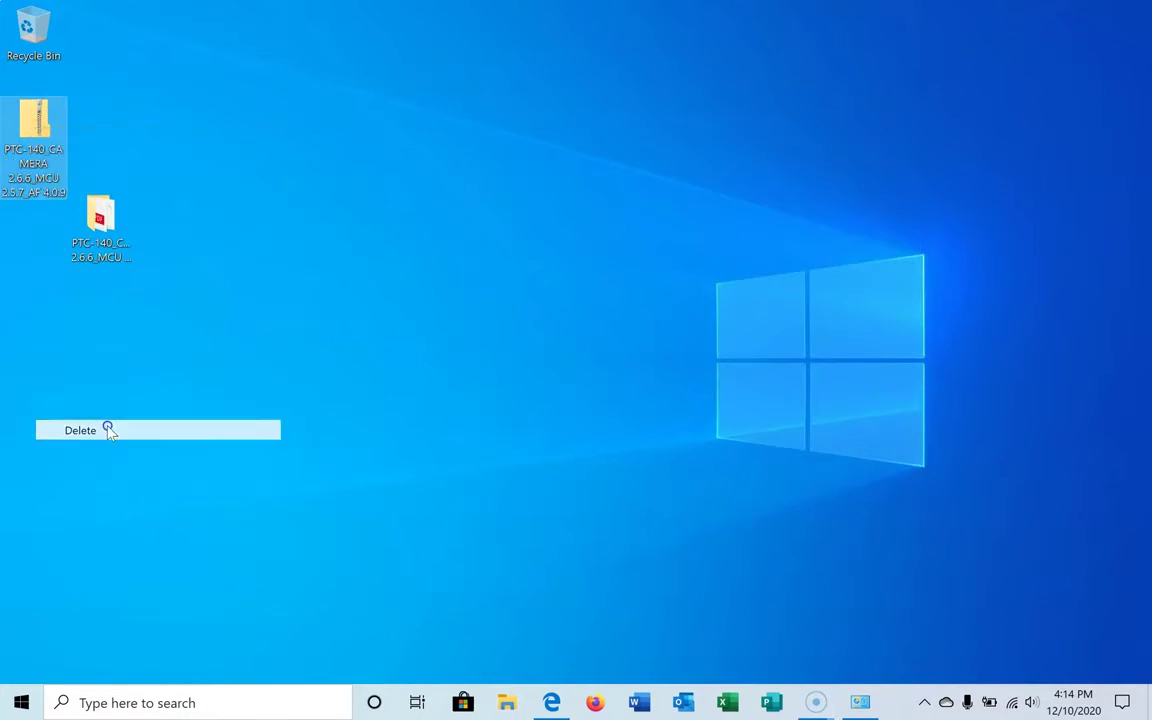
pyautogui.doubleClick(103, 212)
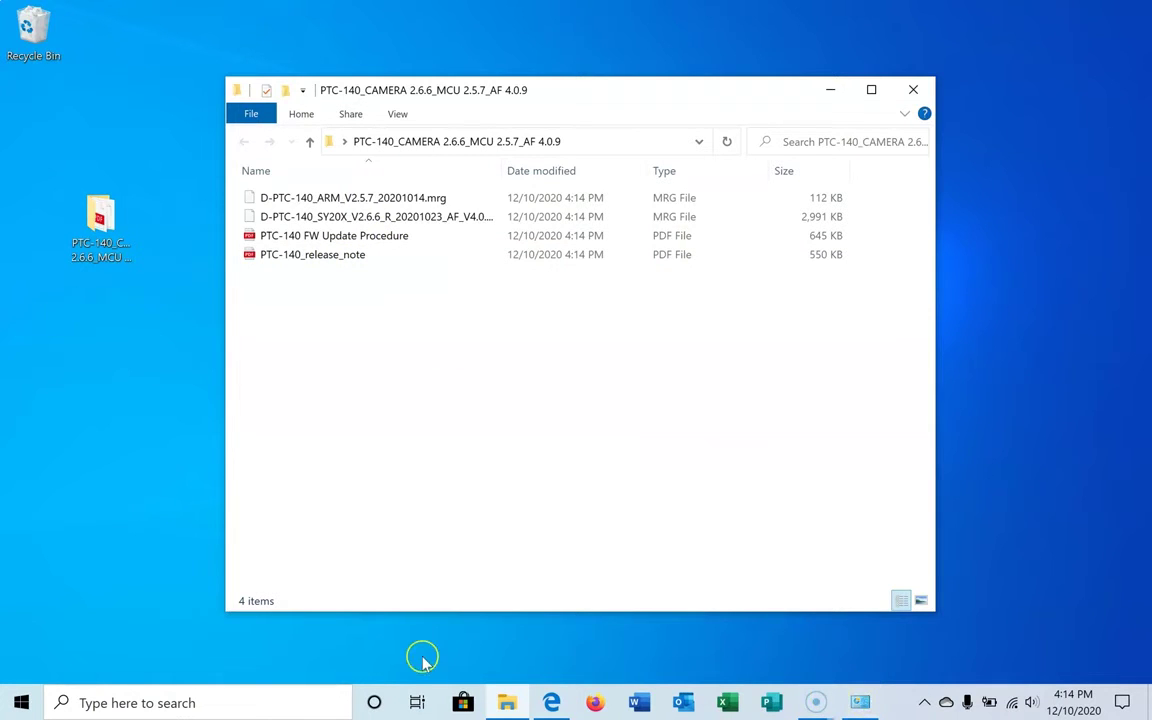
# - Choose D-PTC-140_SY20X_V2.6.6 .mrg from the Desktop's PTC-140_CAMERA folder as the update file
pyautogui.click(551, 703)
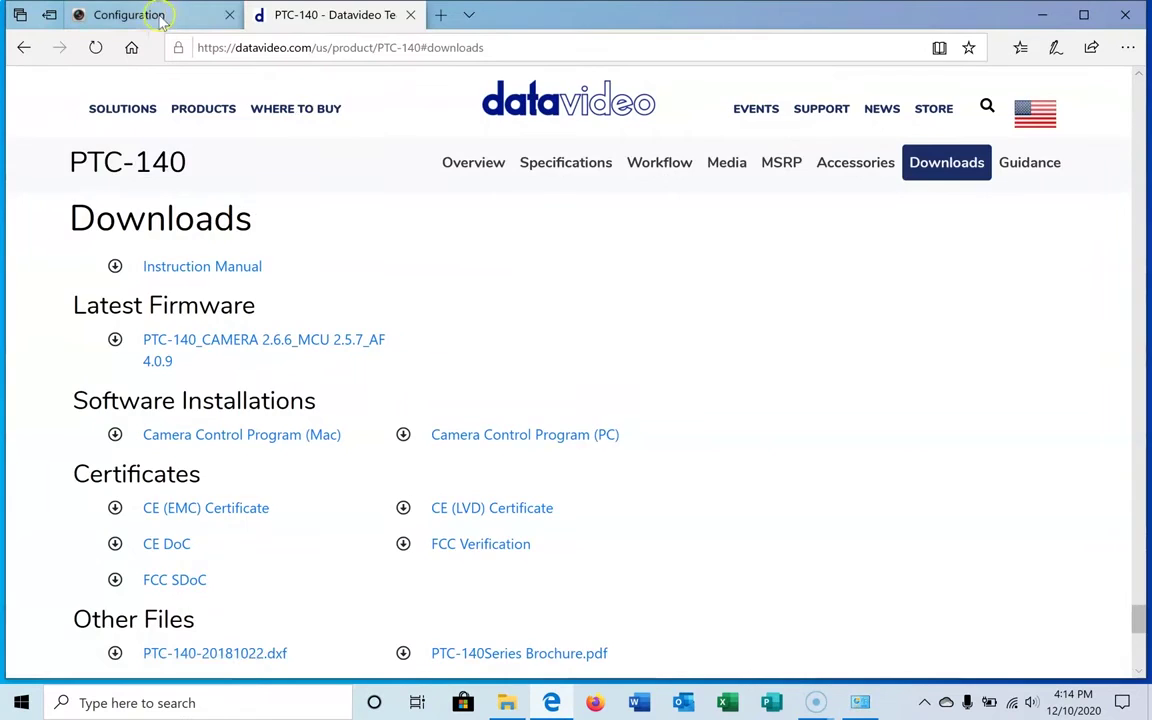
pyautogui.click(124, 14)
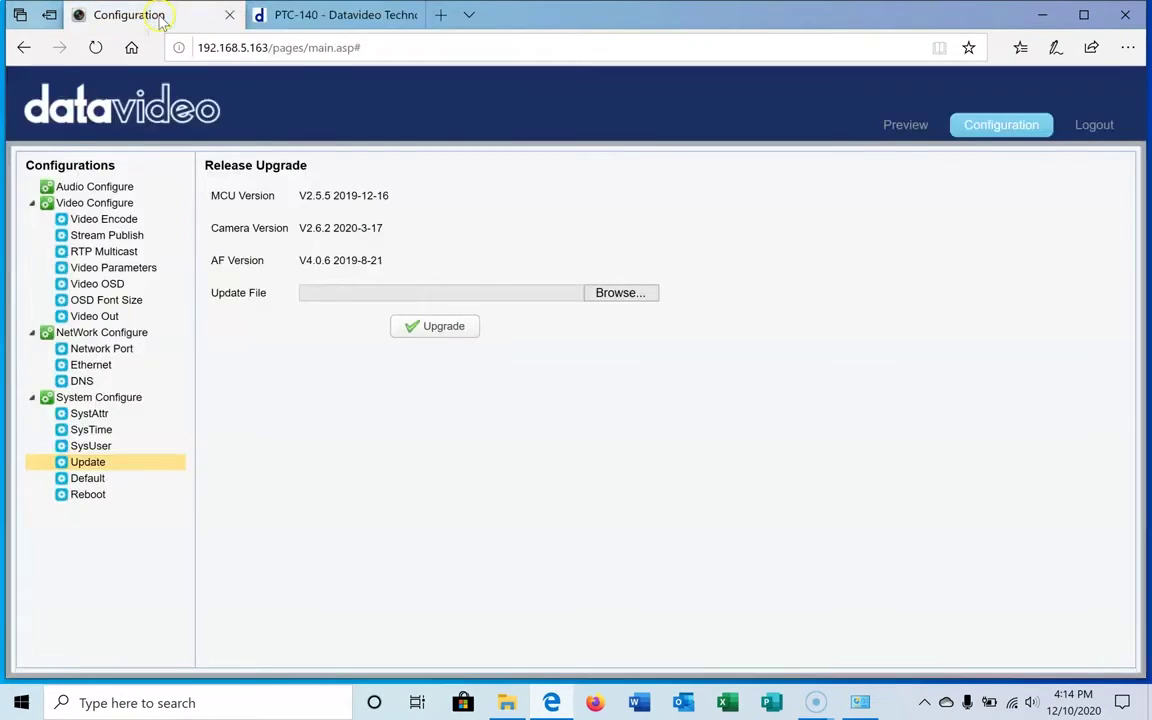
pyautogui.click(644, 297)
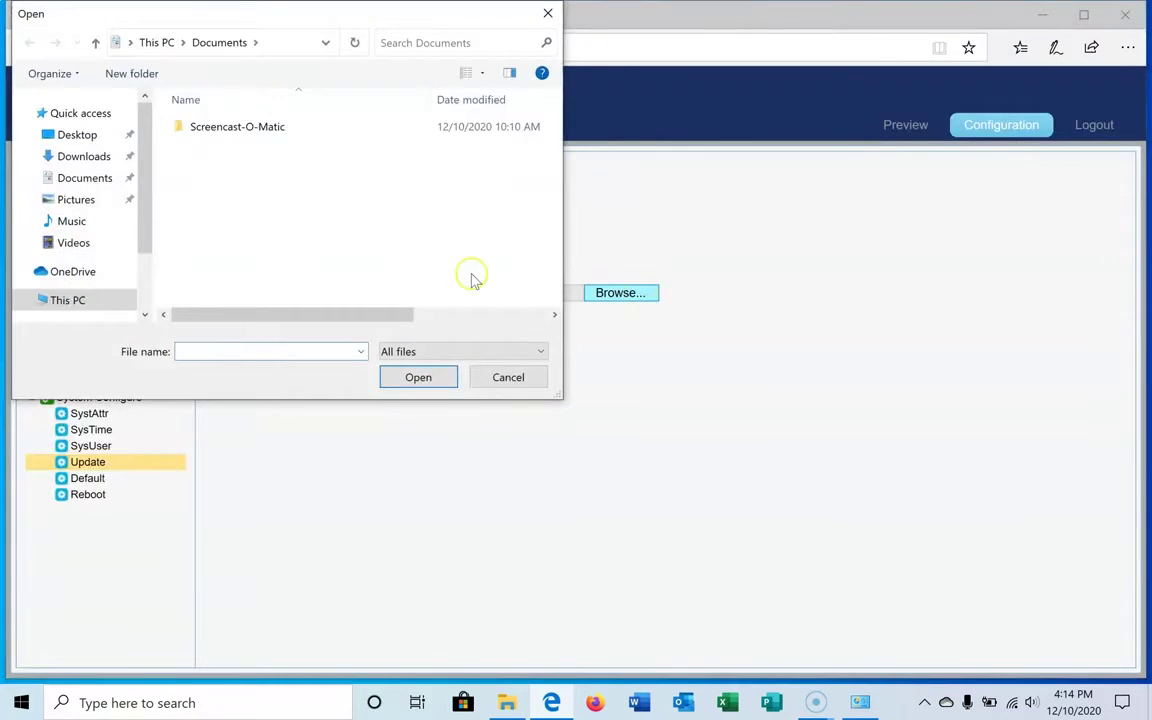
pyautogui.click(70, 137)
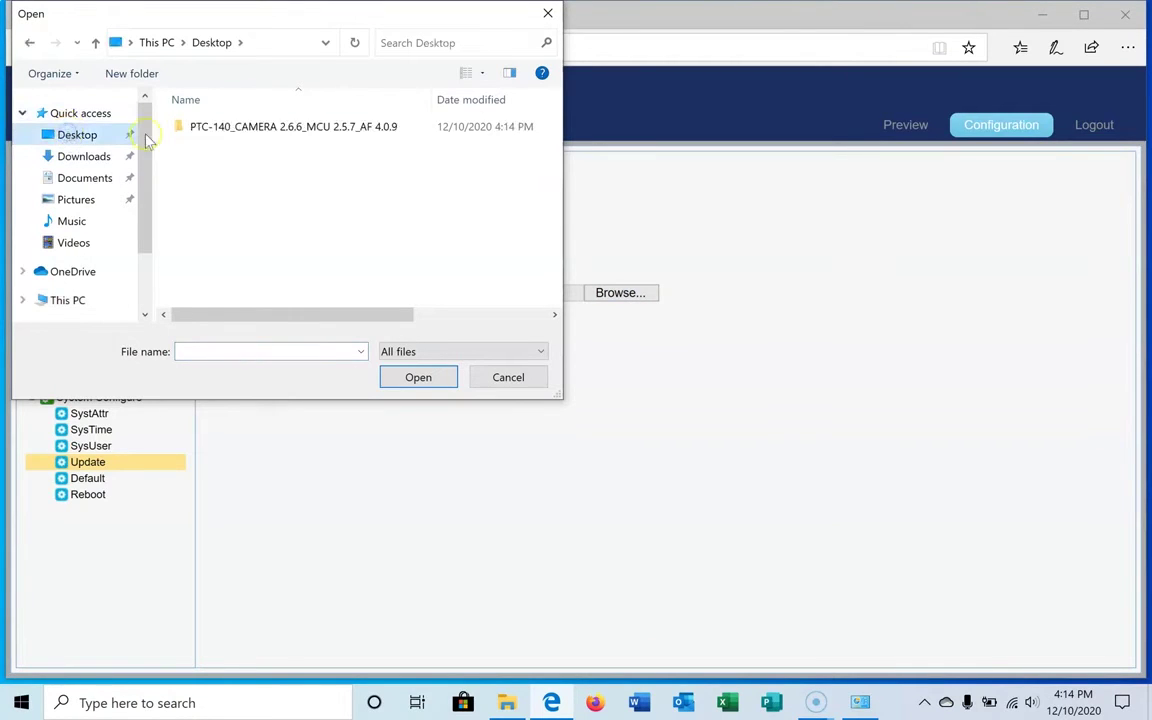
pyautogui.click(225, 137)
pyautogui.doubleClick(225, 137)
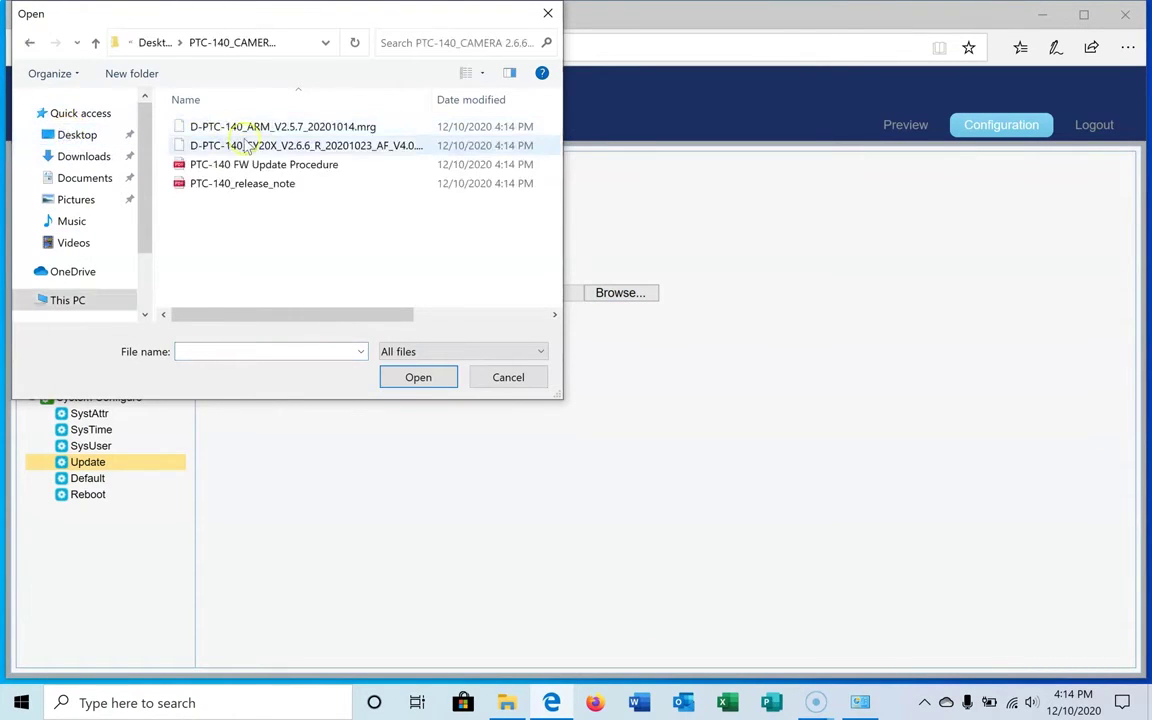
pyautogui.click(289, 148)
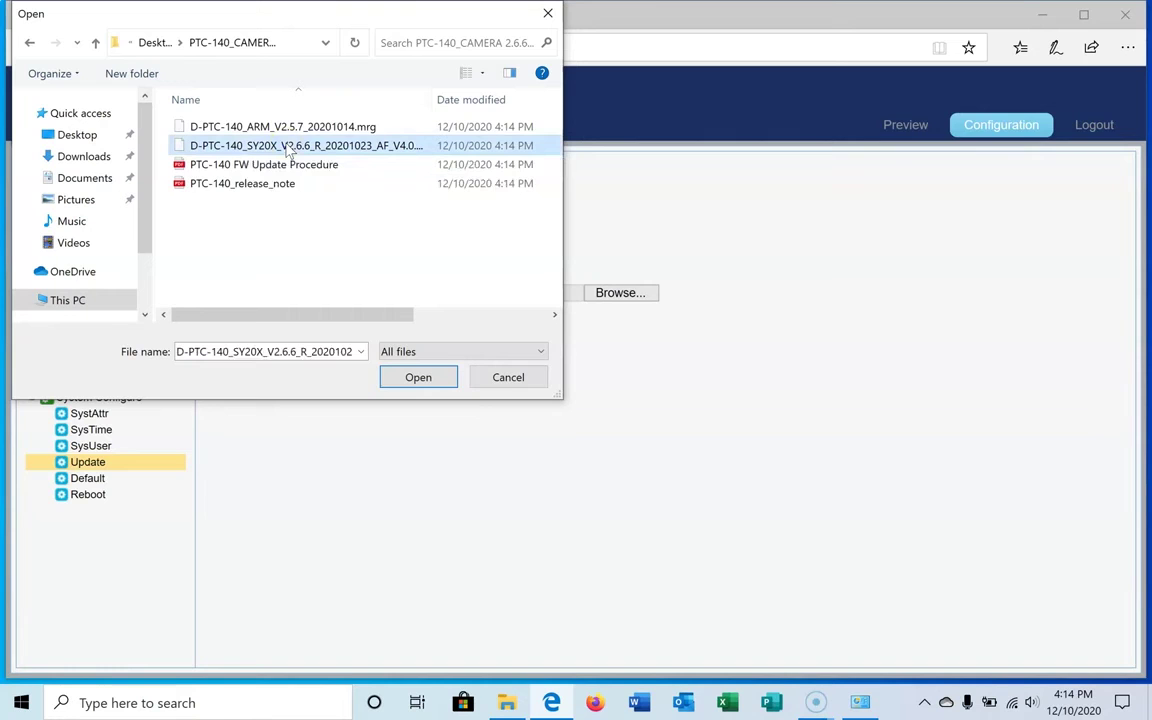
pyautogui.click(417, 377)
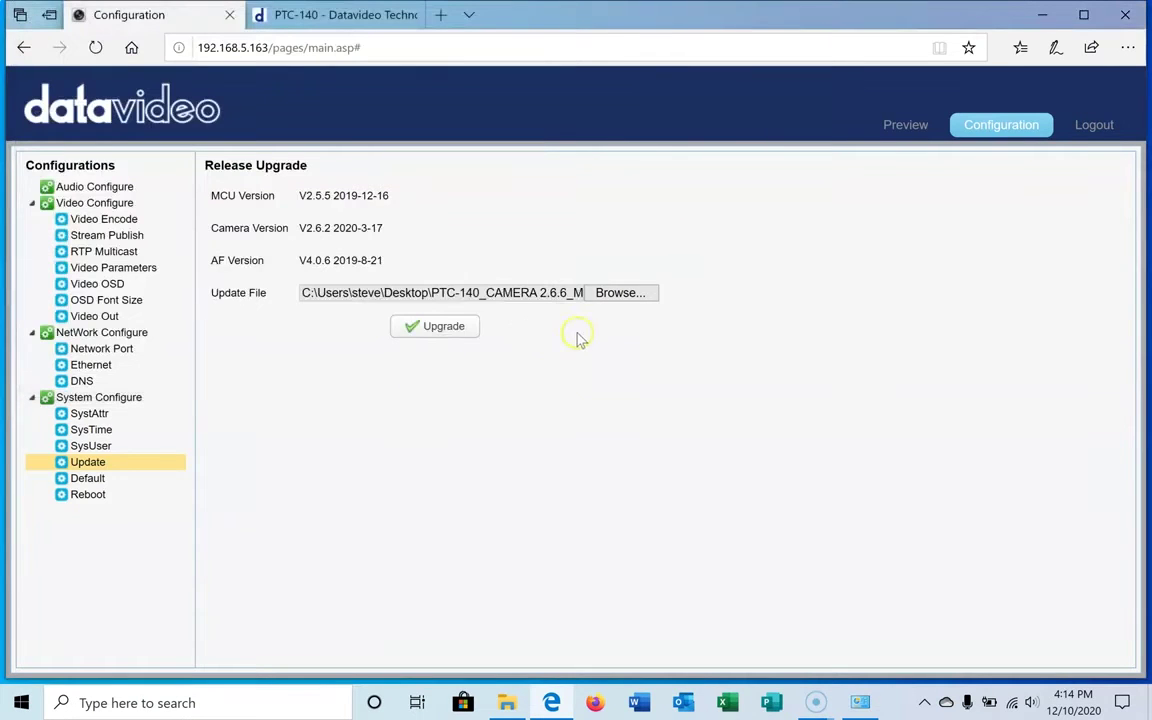
# - Upgrade the camera firmware, acknowledge 'Upgrade success', and begin logging out
pyautogui.click(443, 330)
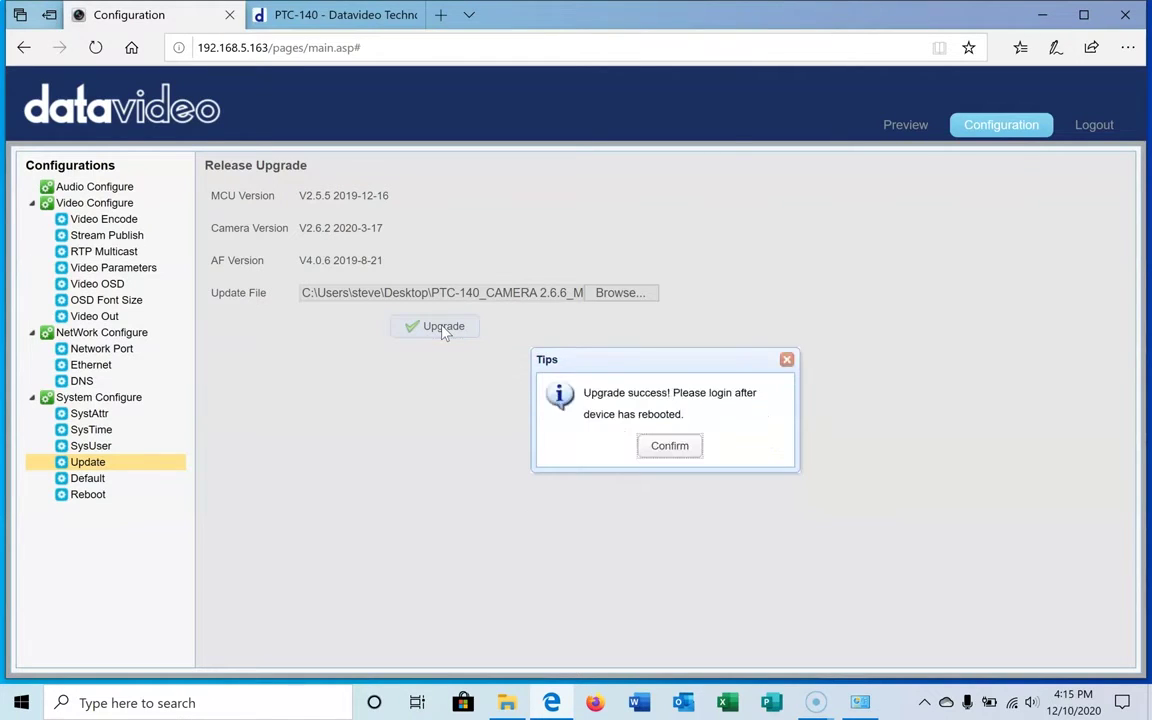
pyautogui.click(670, 447)
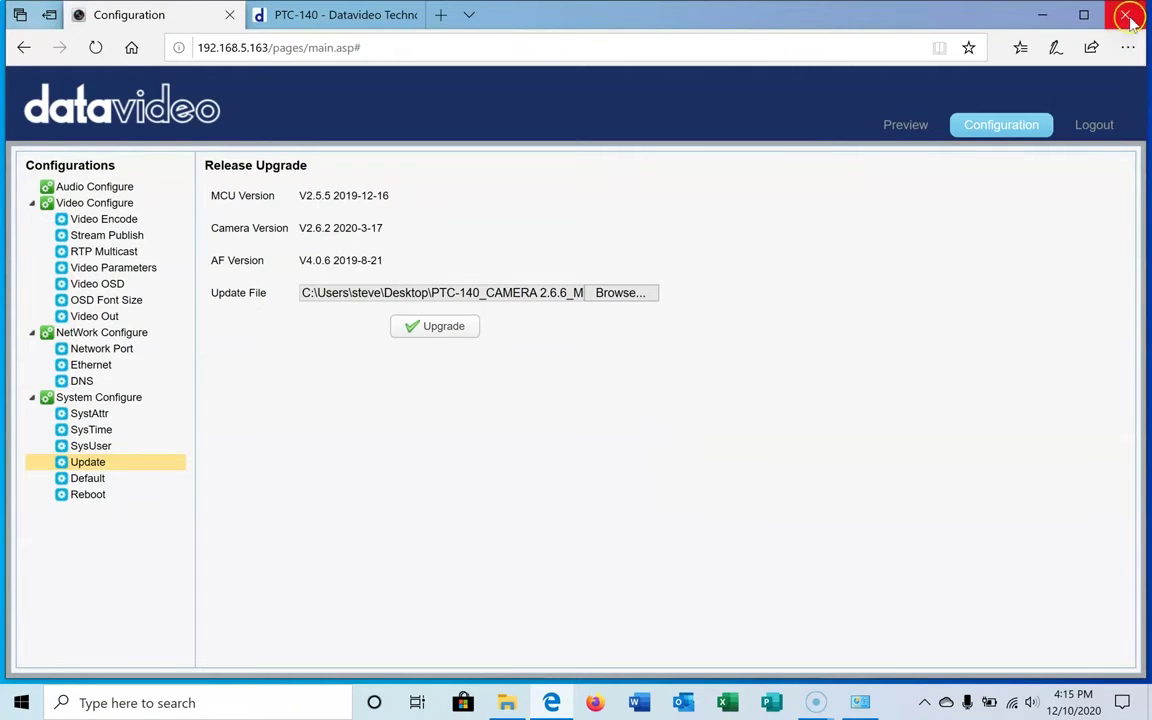
pyautogui.click(1113, 127)
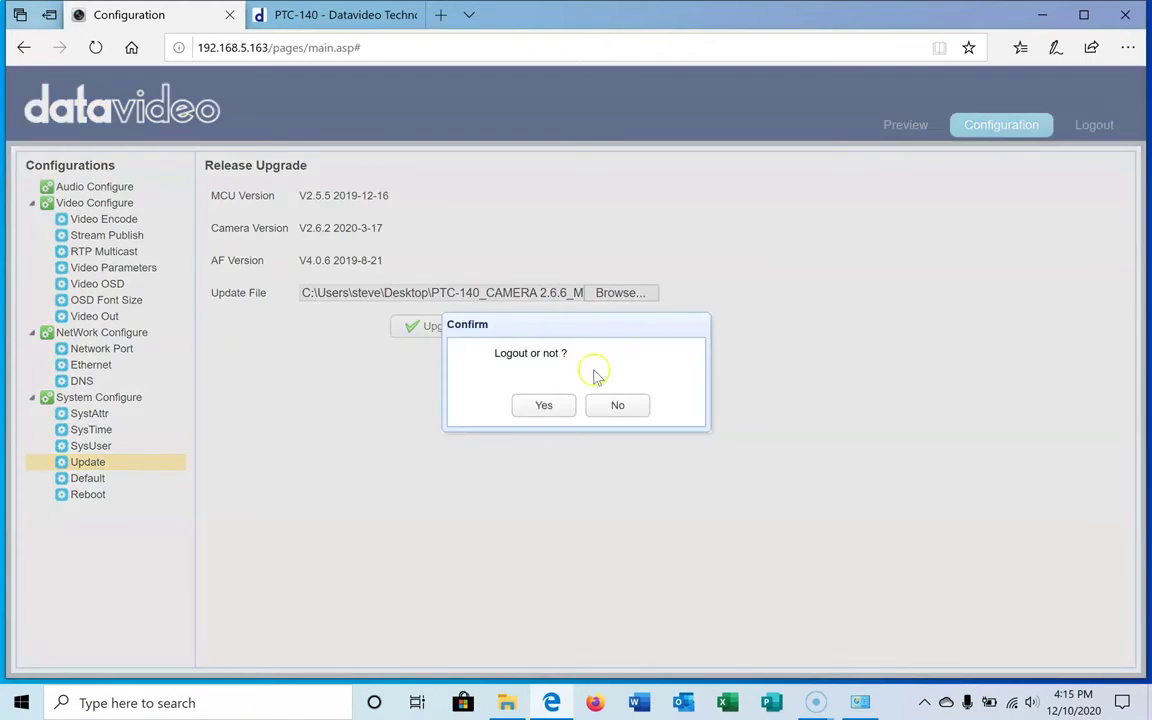
# - Confirm the logout and reopen the camera's login page at 192.168.5.163 in a new tab
pyautogui.click(553, 408)
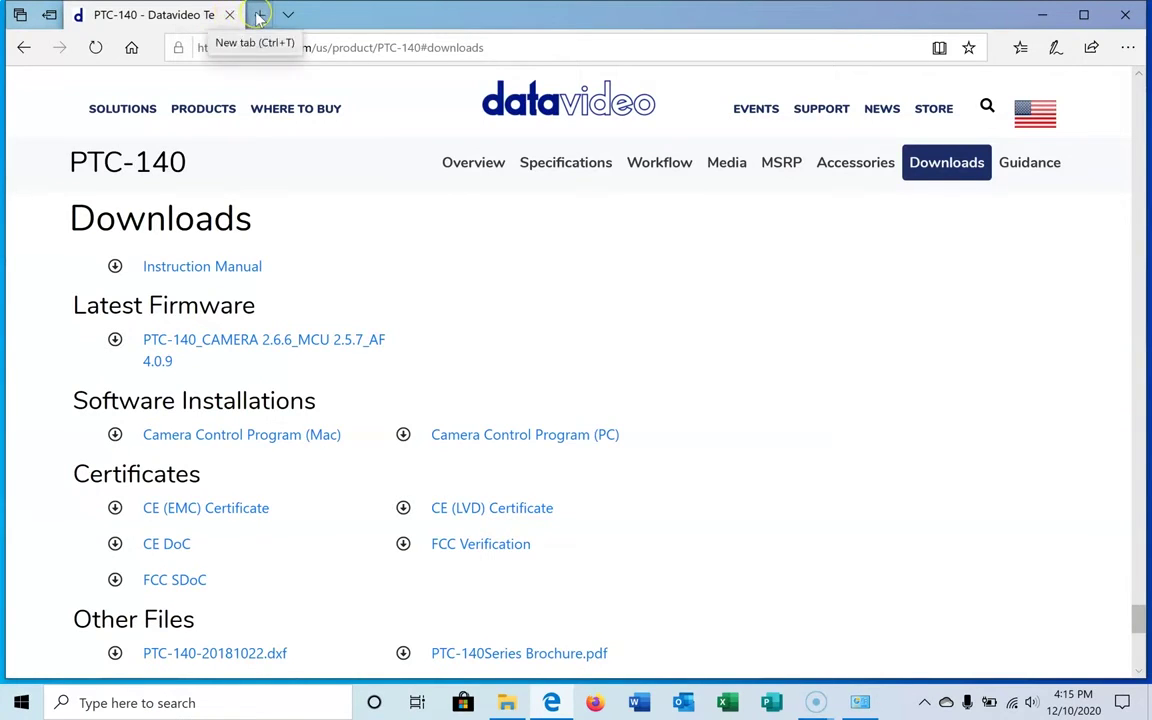
pyautogui.click(259, 15)
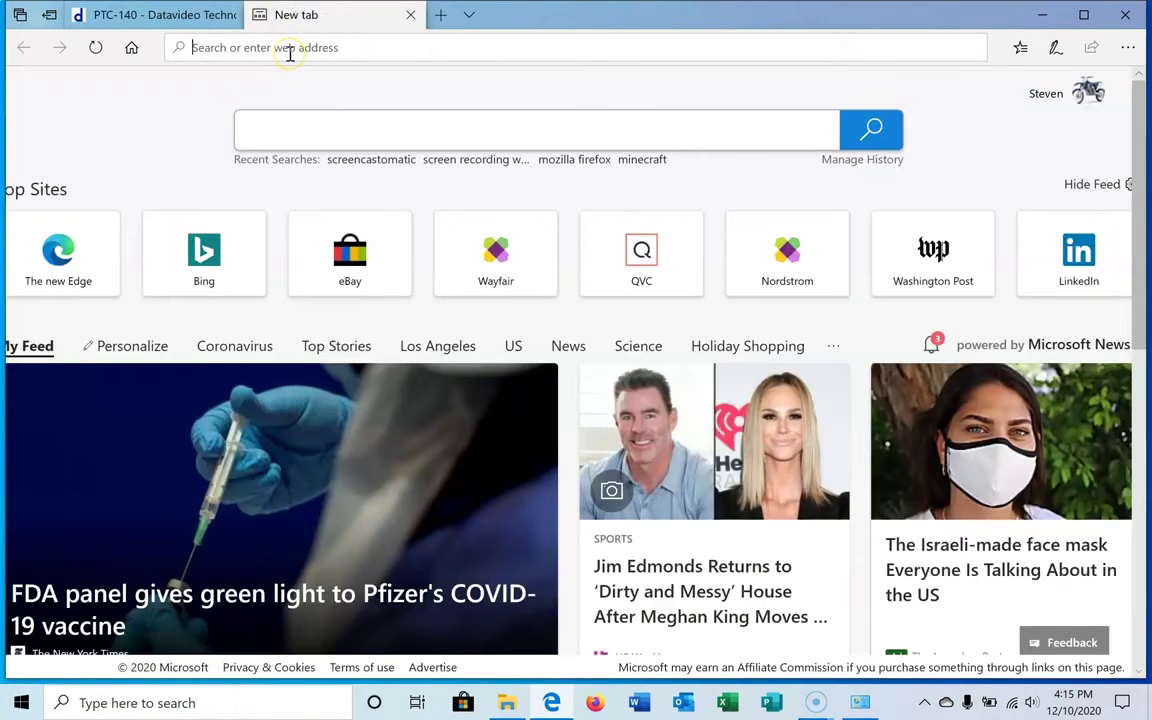
pyautogui.write('192.16')
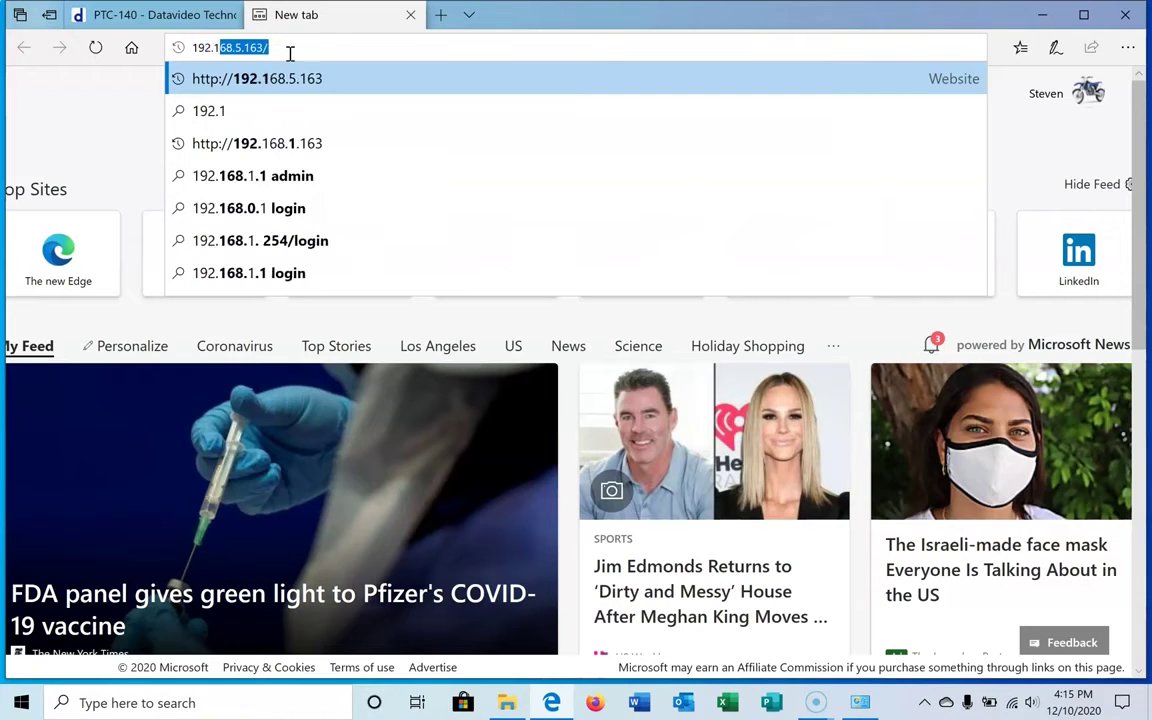
pyautogui.write('8')
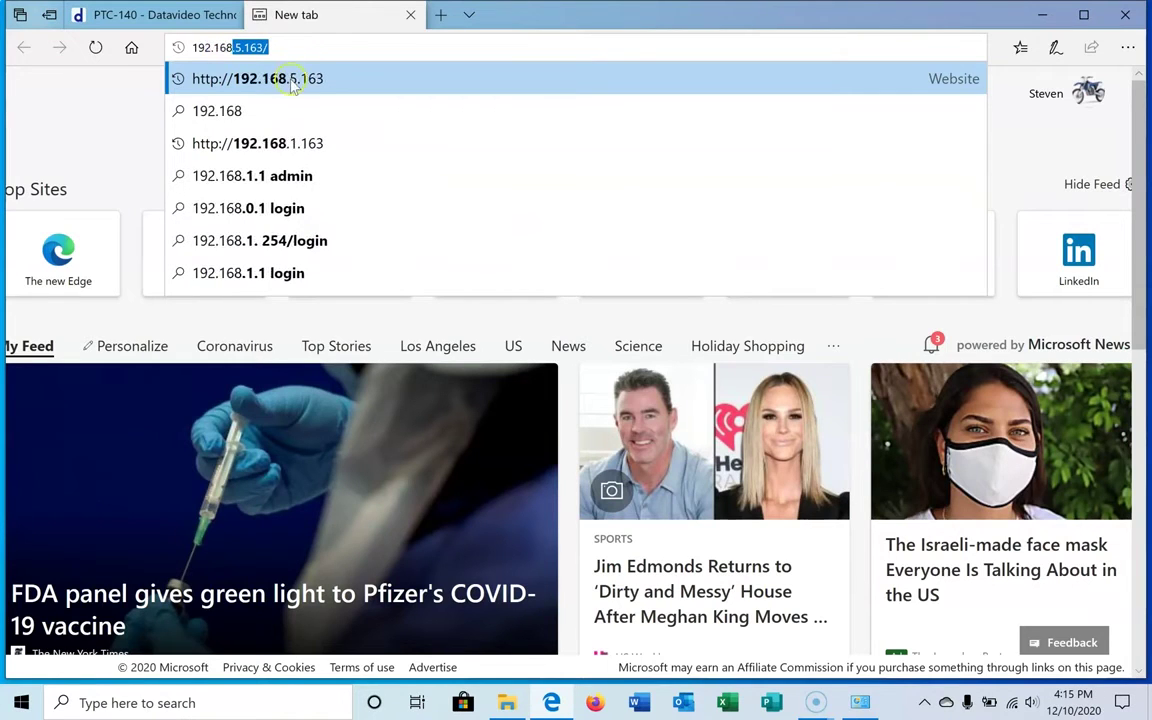
pyautogui.click(293, 84)
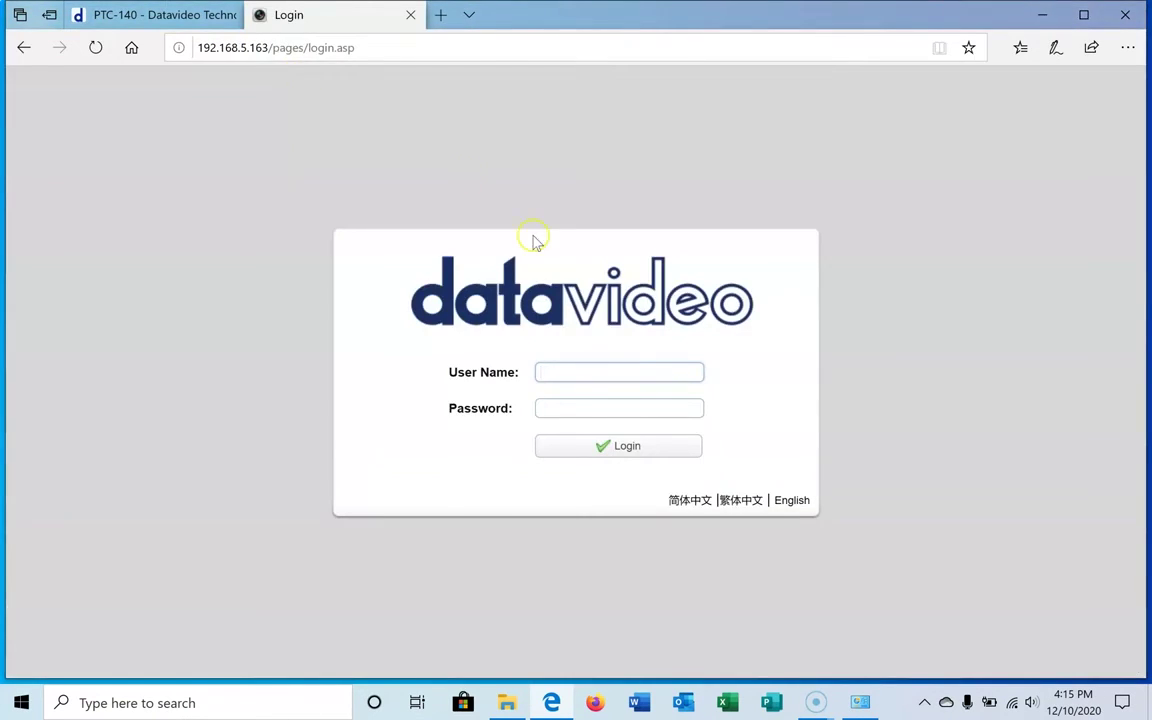
# - Enter the user name and password and log in to reach the live Preview page
pyautogui.click(613, 371)
pyautogui.write('ad')
pyautogui.press('Tab')
pyautogui.write('admin')
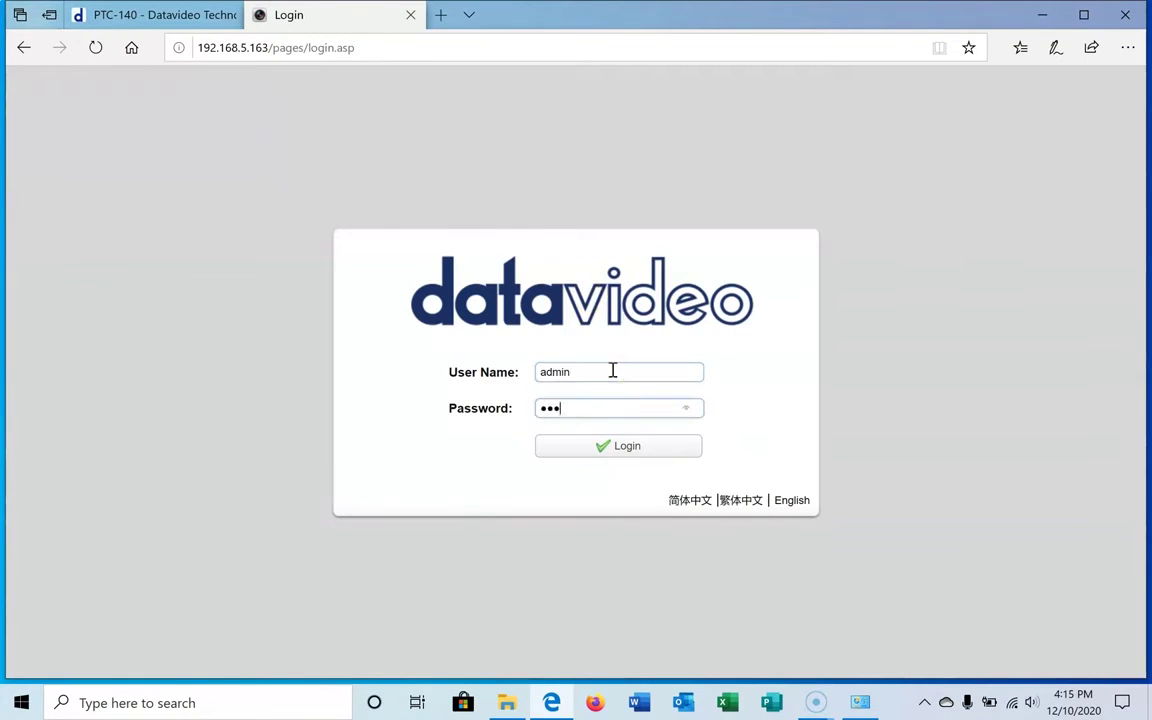
pyautogui.press('Return')
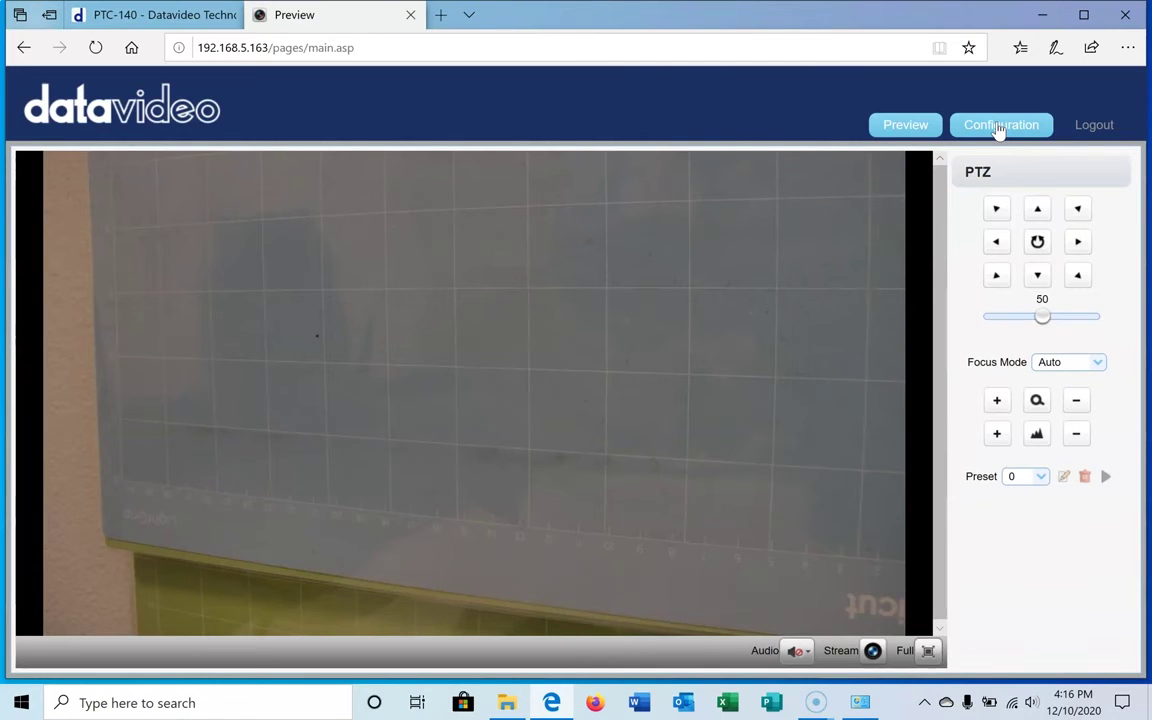
# - Upload D-PTC-140_ARM_V2.5.7_20201014.mrg on the Update page and run the upgrade to success
pyautogui.click(999, 128)
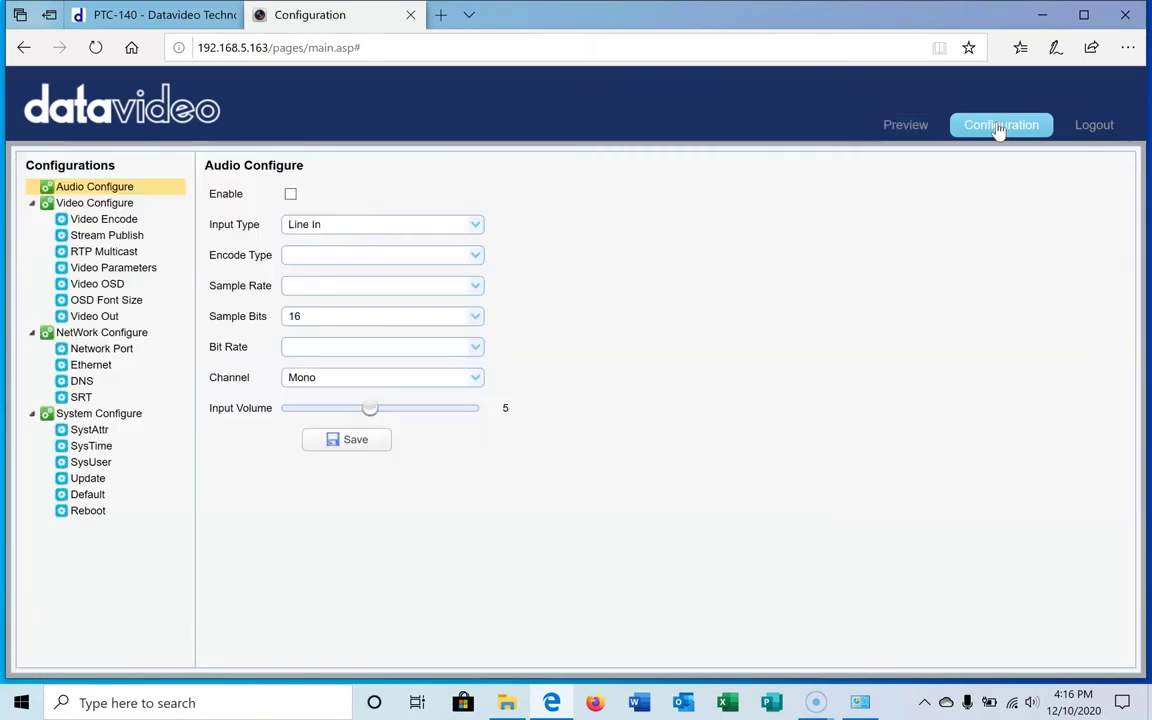
pyautogui.click(90, 479)
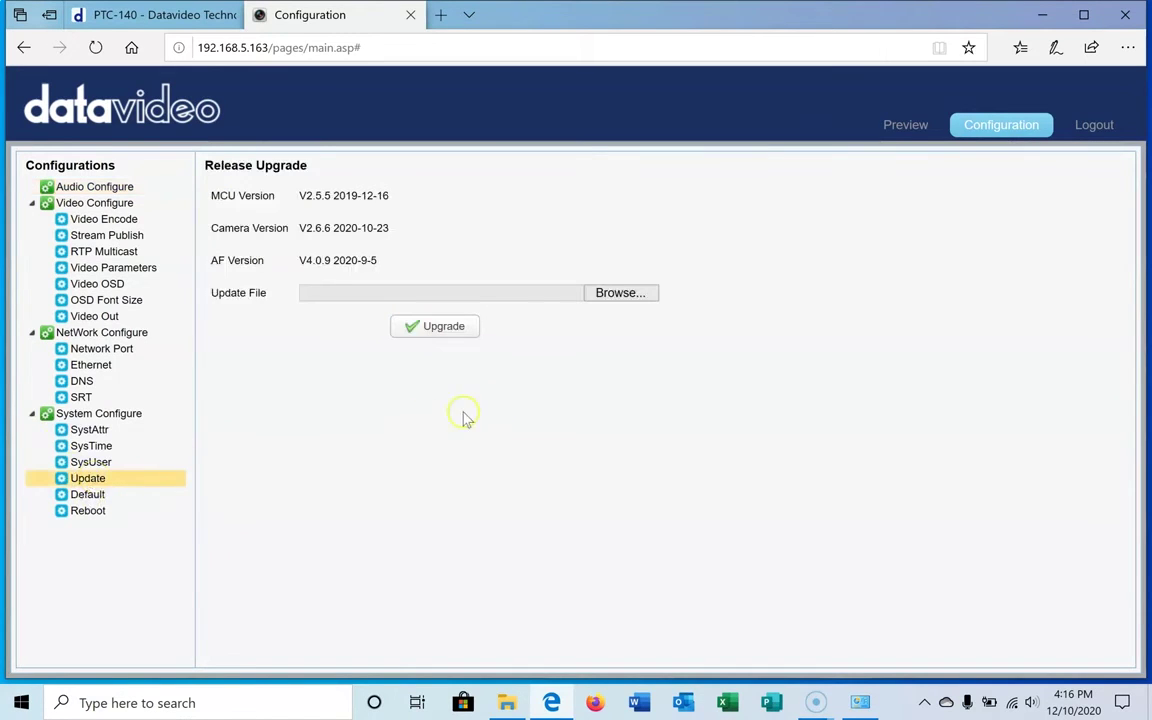
pyautogui.click(628, 292)
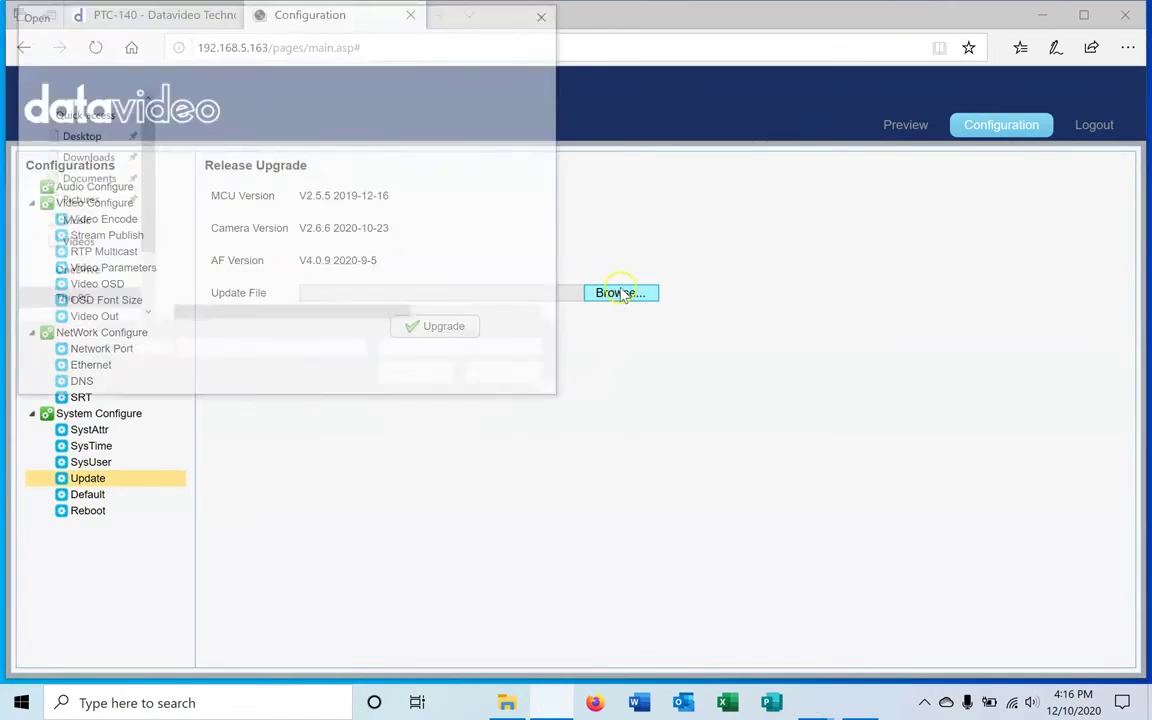
pyautogui.click(277, 125)
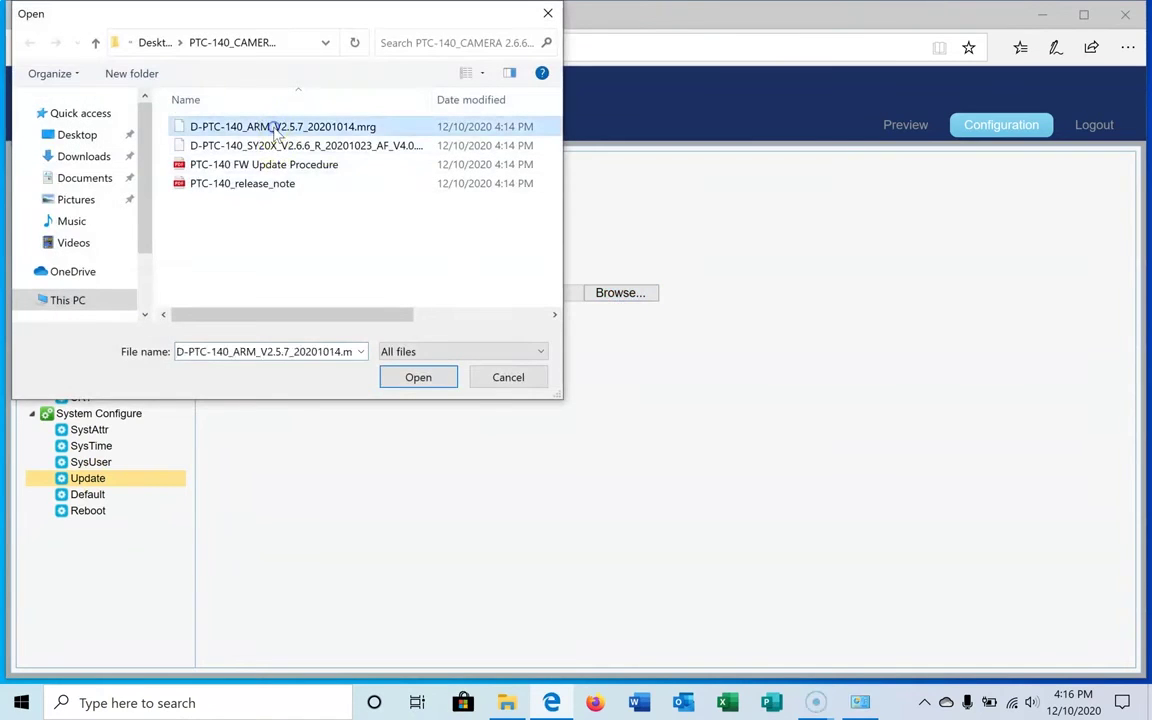
pyautogui.click(414, 377)
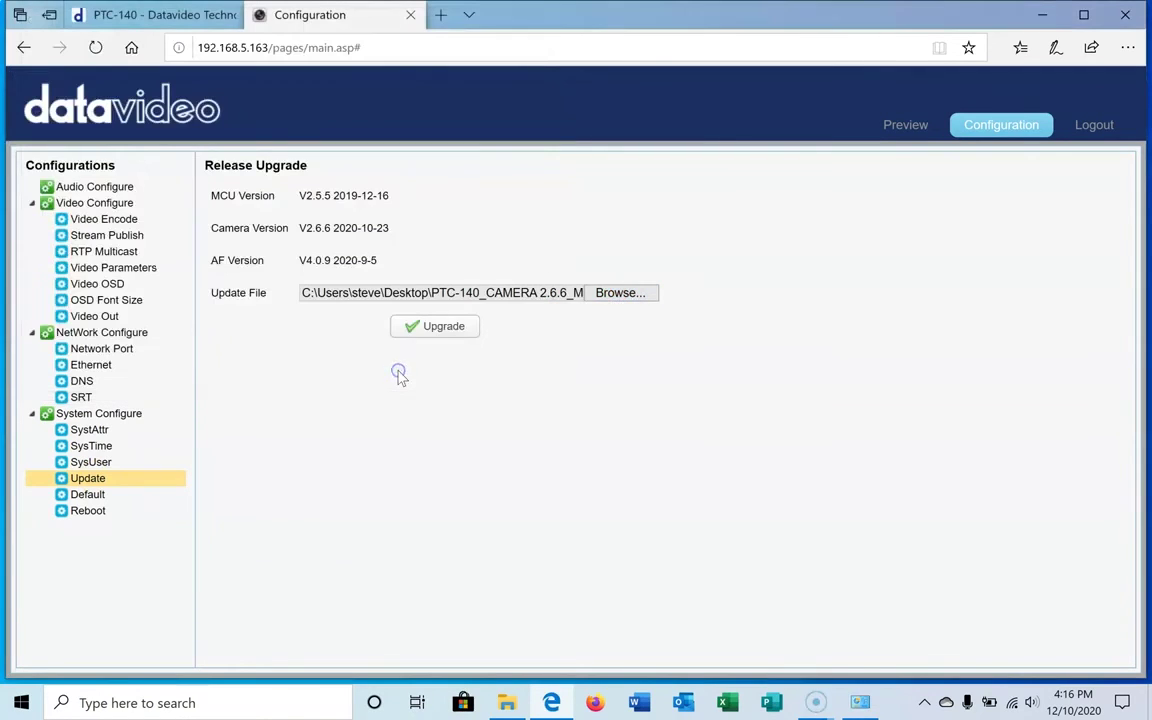
pyautogui.click(443, 330)
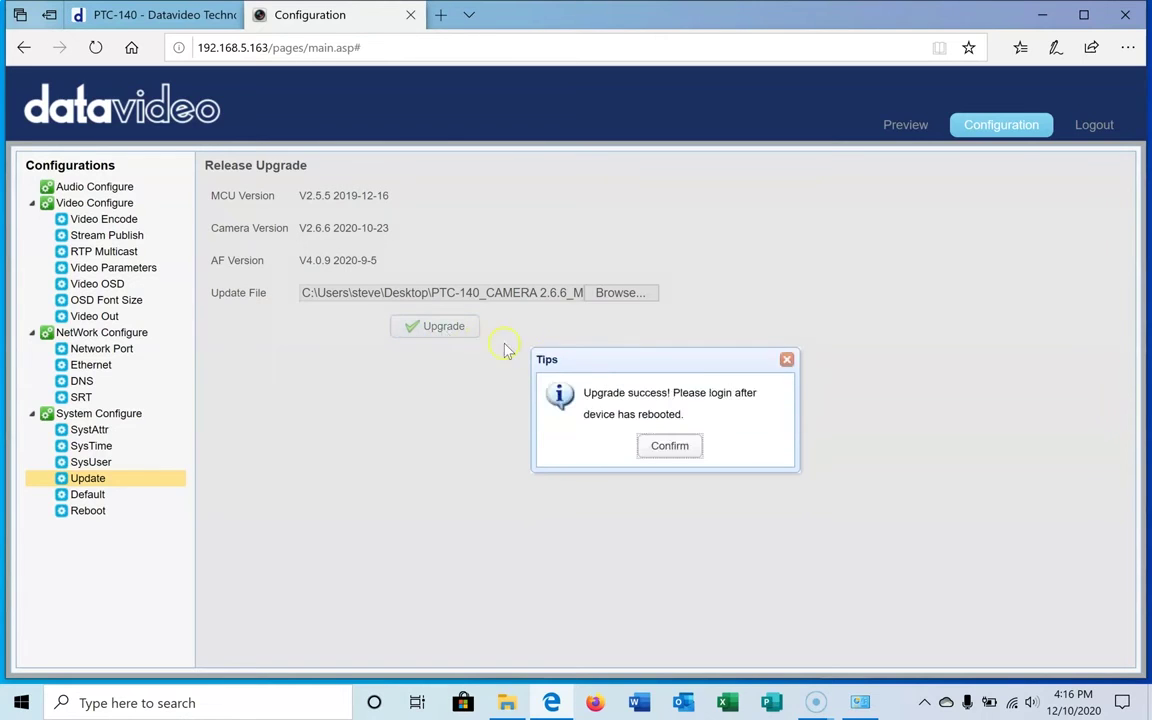
# - Dismiss the upgrade success notice, log out of the camera, and close its tab
pyautogui.click(662, 447)
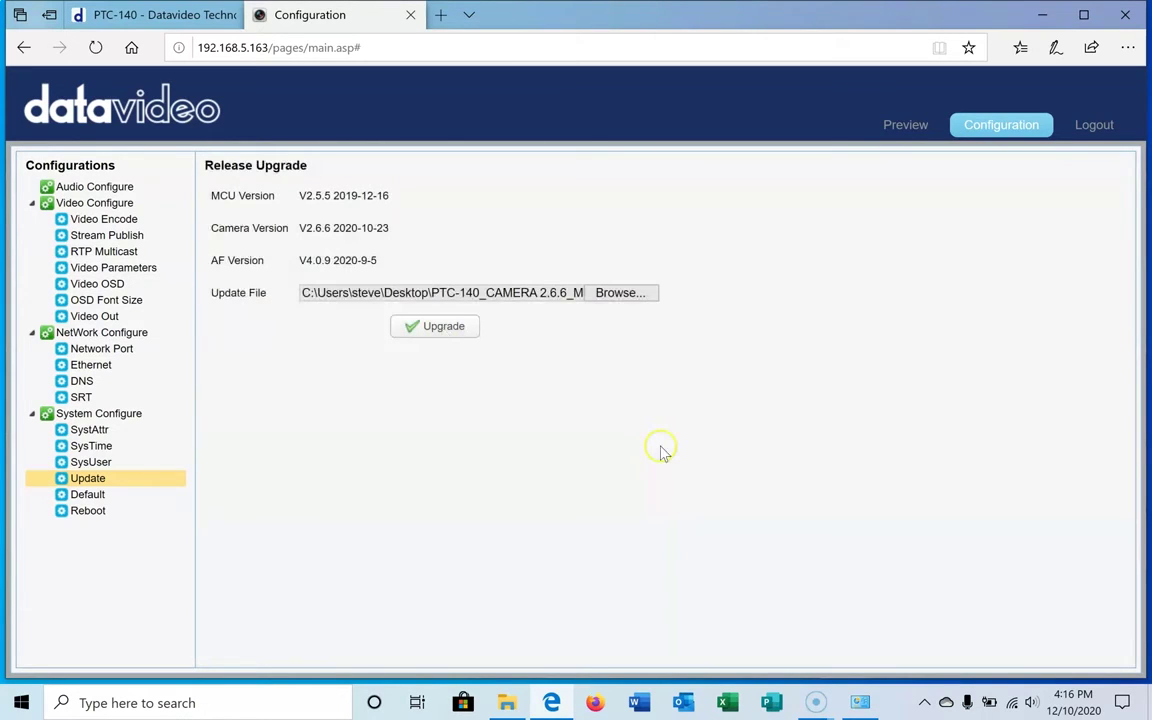
pyautogui.click(1100, 126)
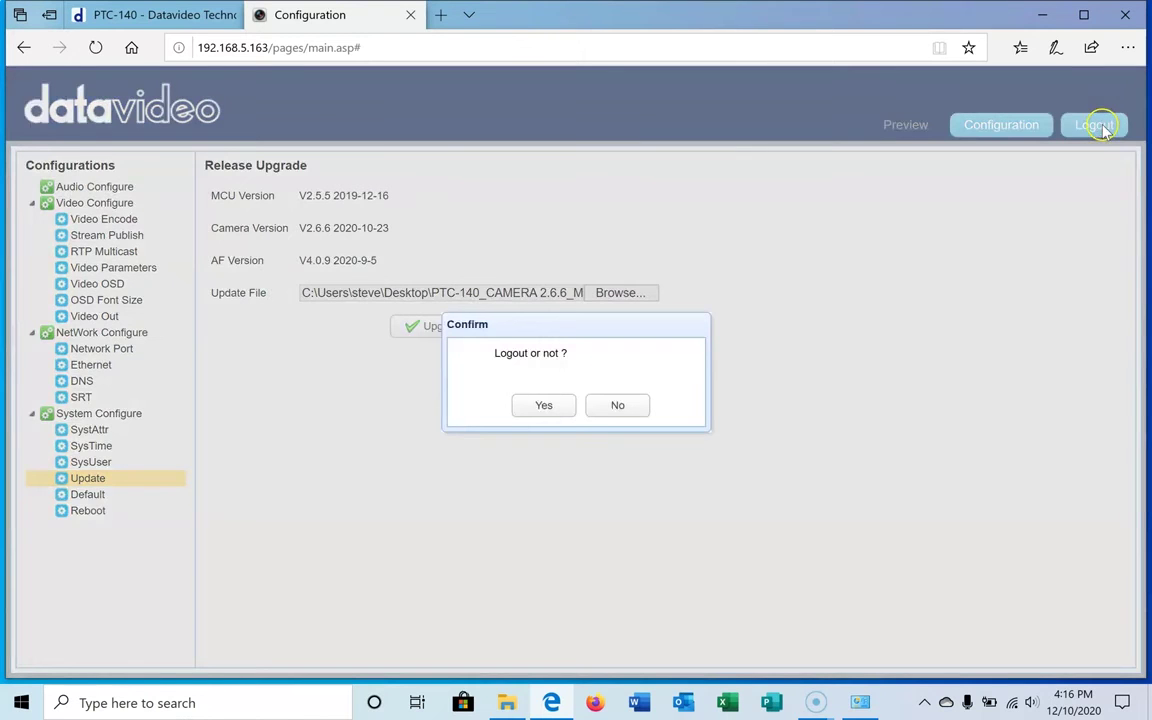
pyautogui.click(546, 405)
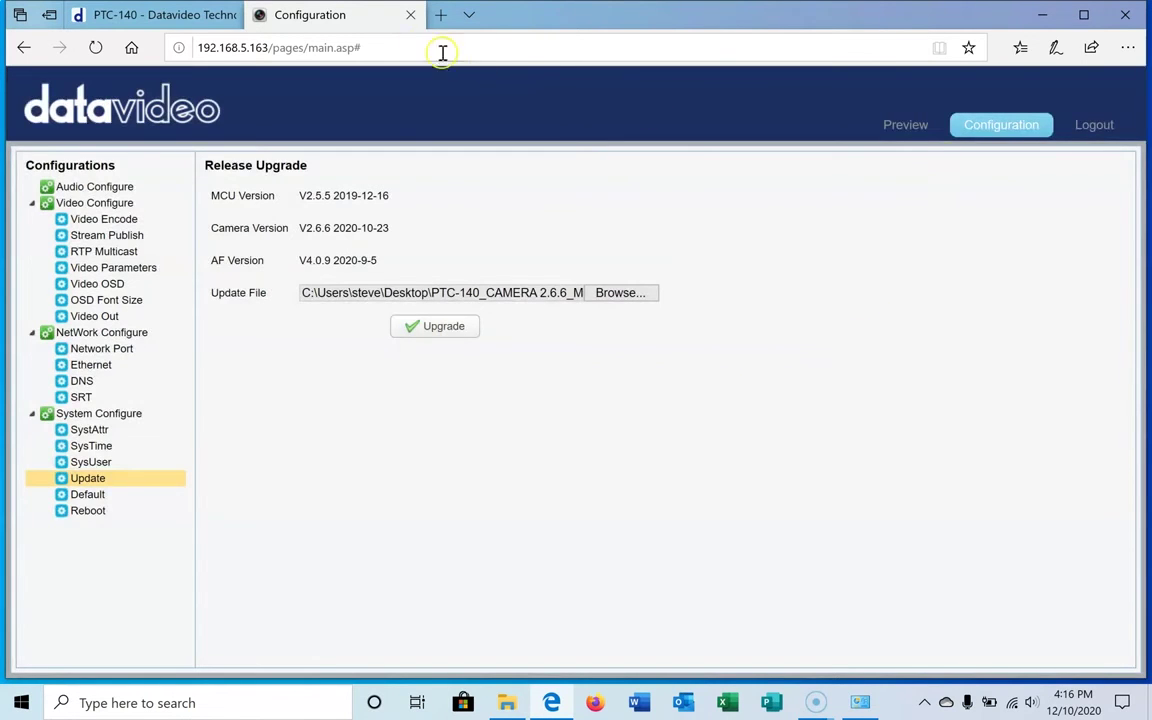
pyautogui.click(410, 16)
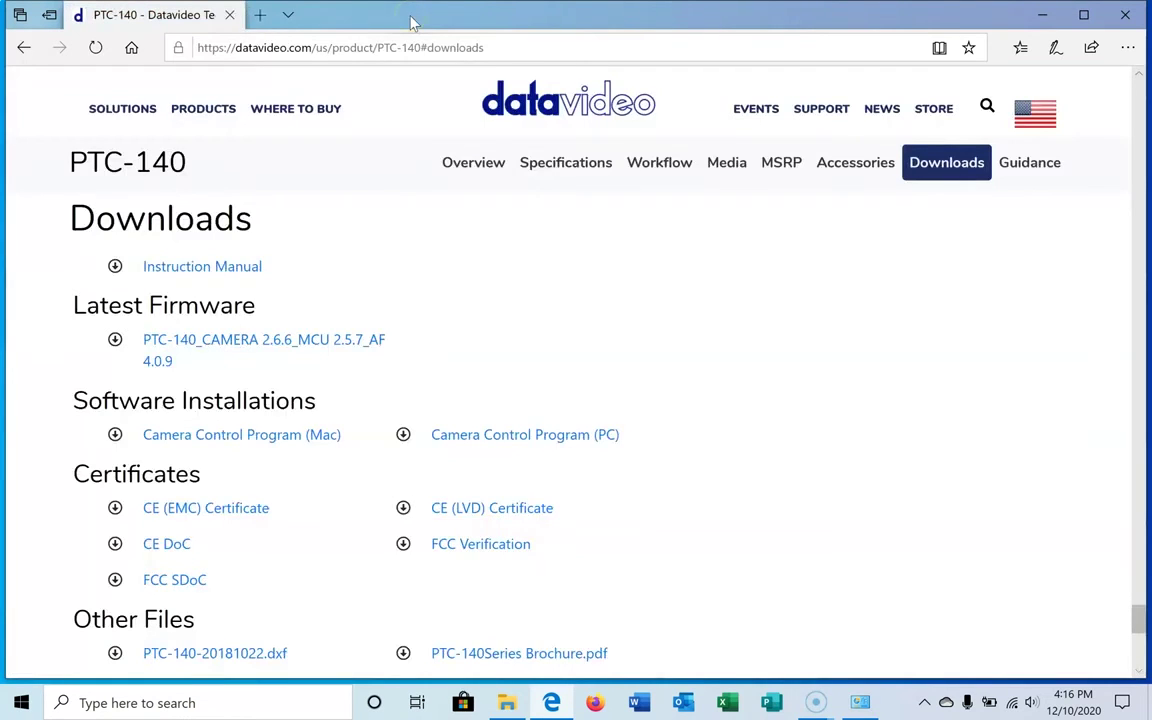
# - In a new tab, go to 192.168.5.163 and reload until the camera login page appears
pyautogui.click(260, 15)
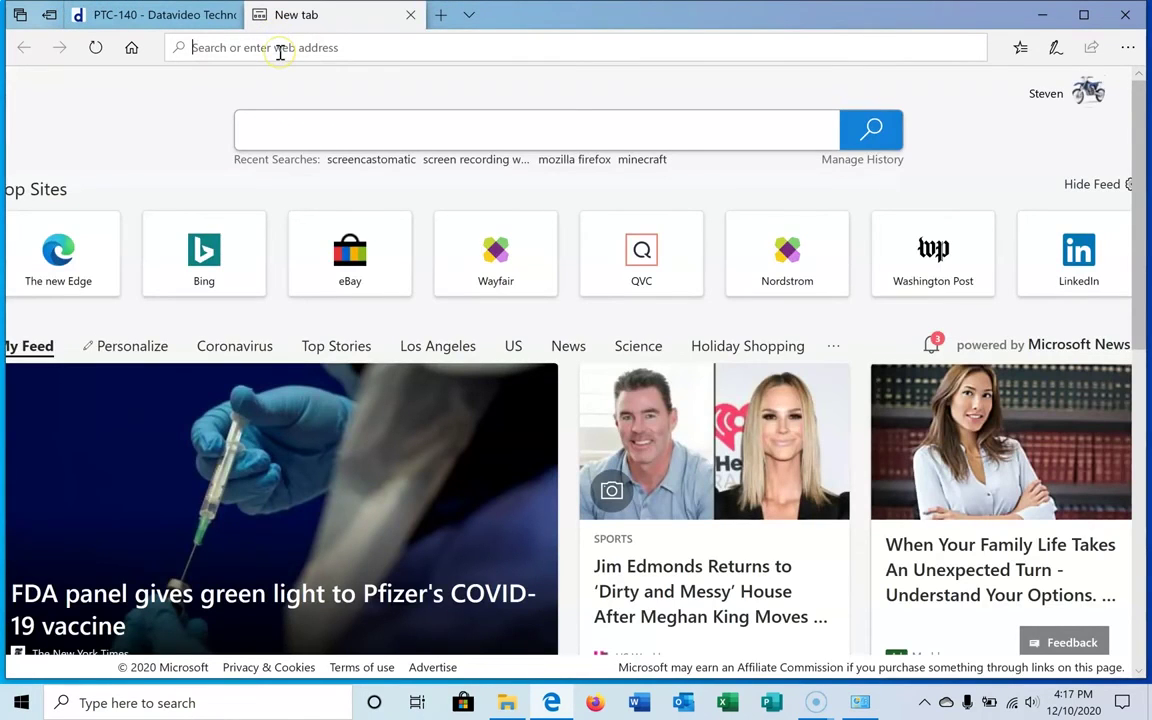
pyautogui.write('192.168.5.163/')
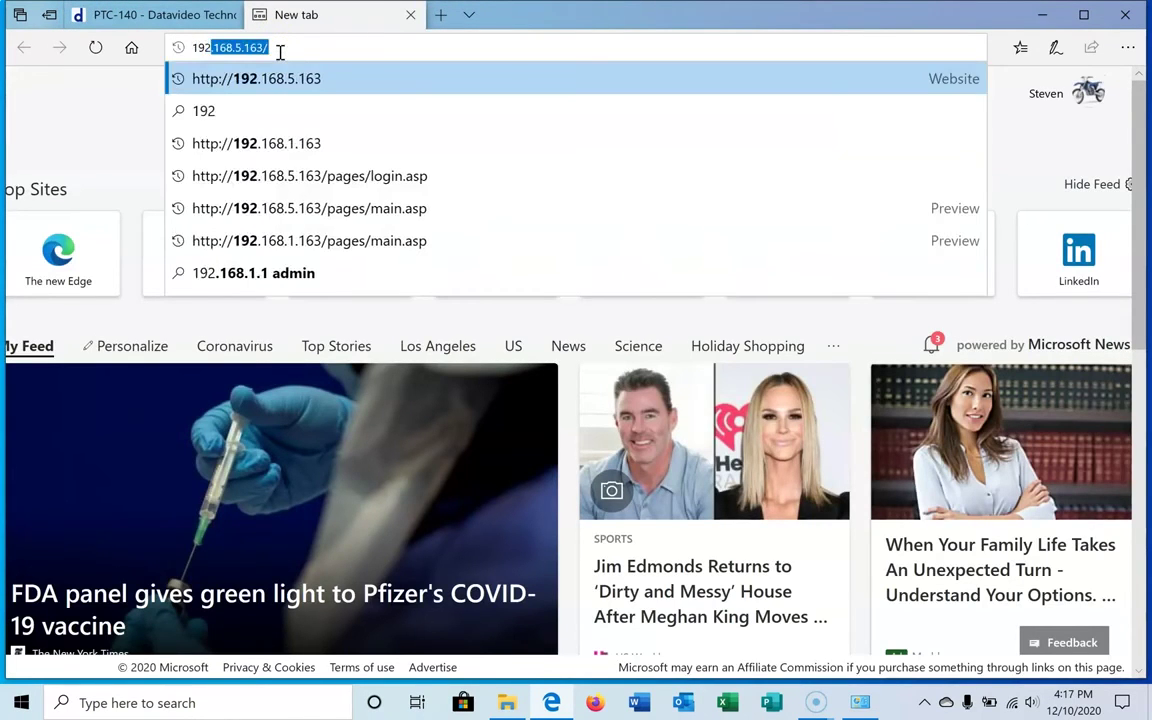
pyautogui.click(288, 77)
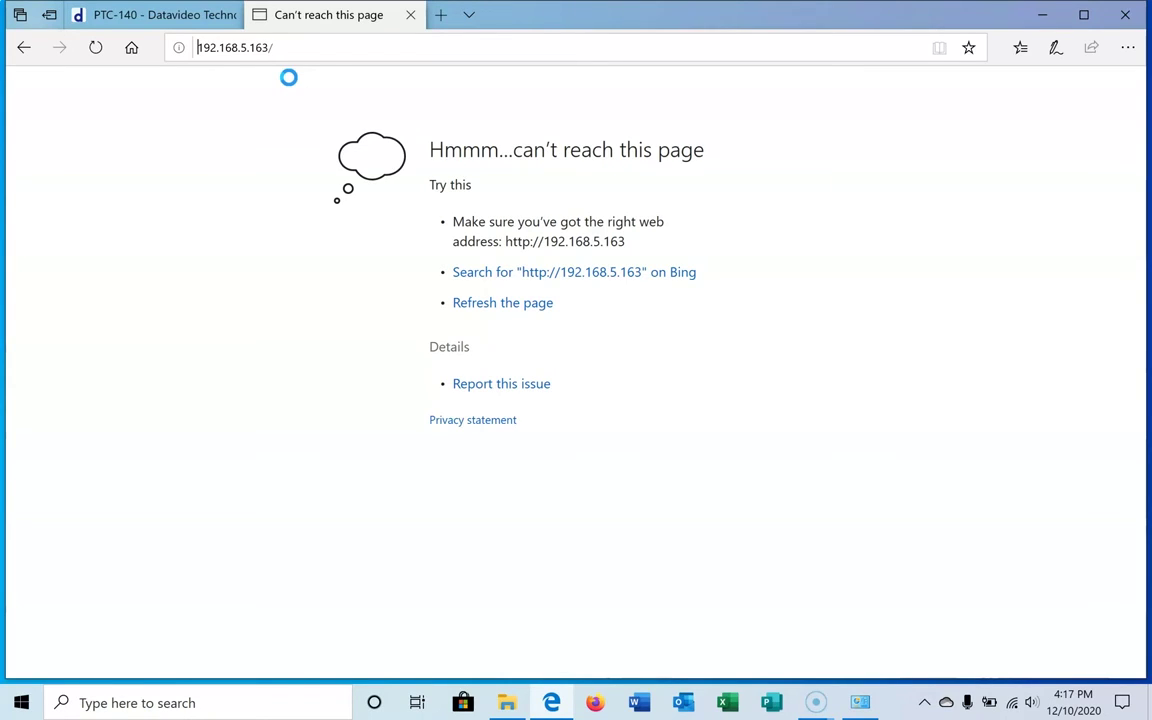
pyautogui.click(96, 48)
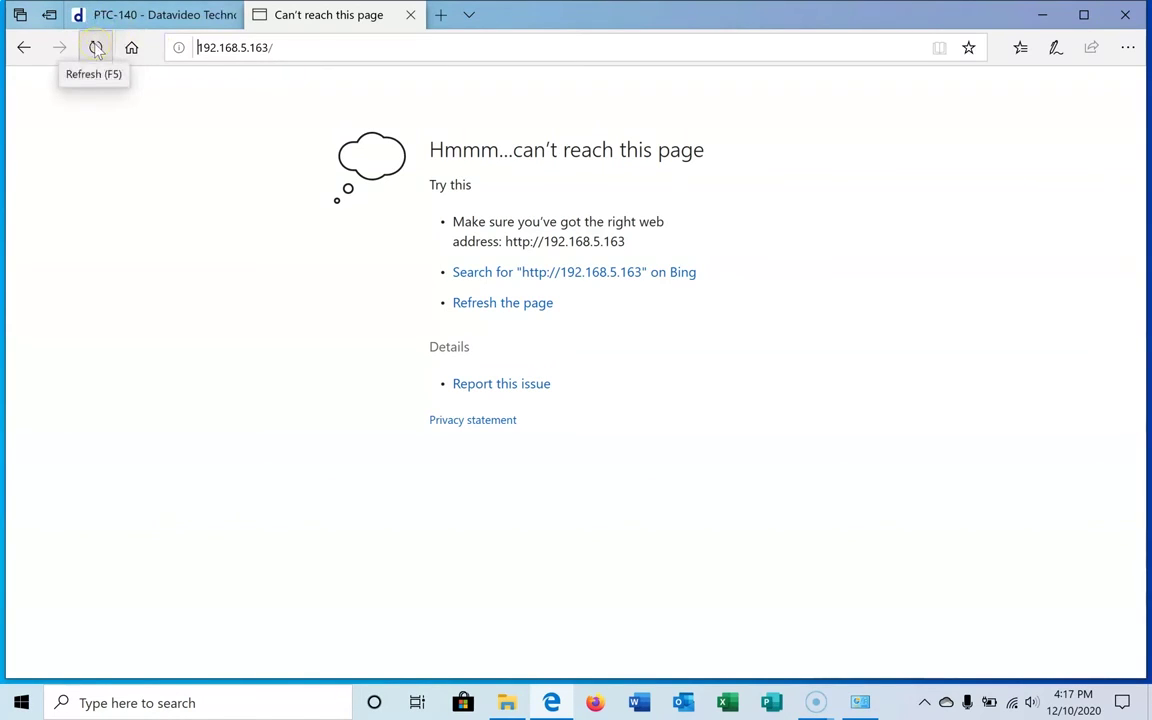
pyautogui.click(96, 48)
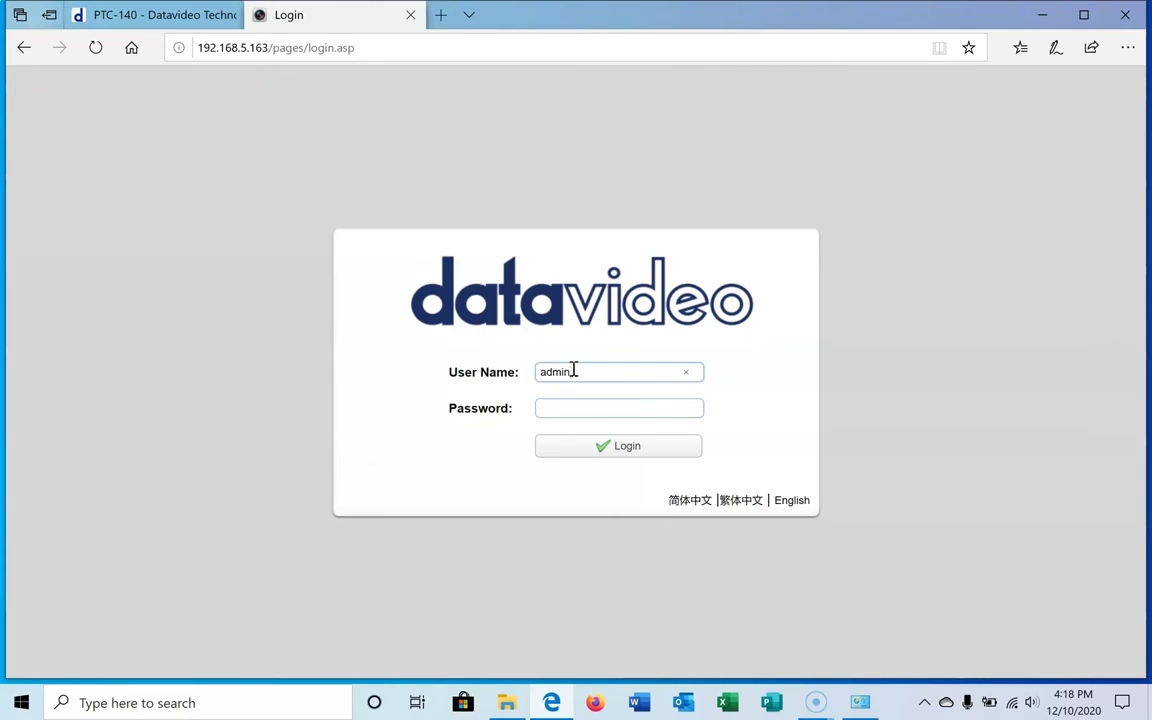
# - Log back in, confirm the Update page lists MCU V2.5.7 2020-10-14, then log out
pyautogui.press('Tab')
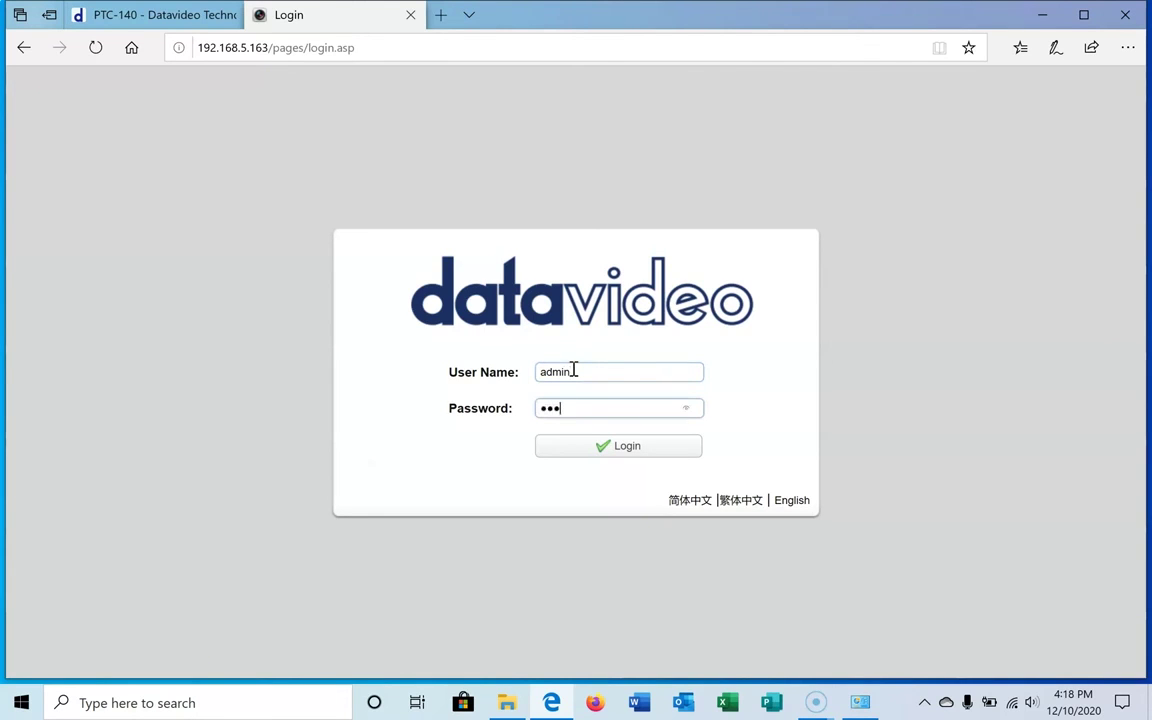
pyautogui.press('Return')
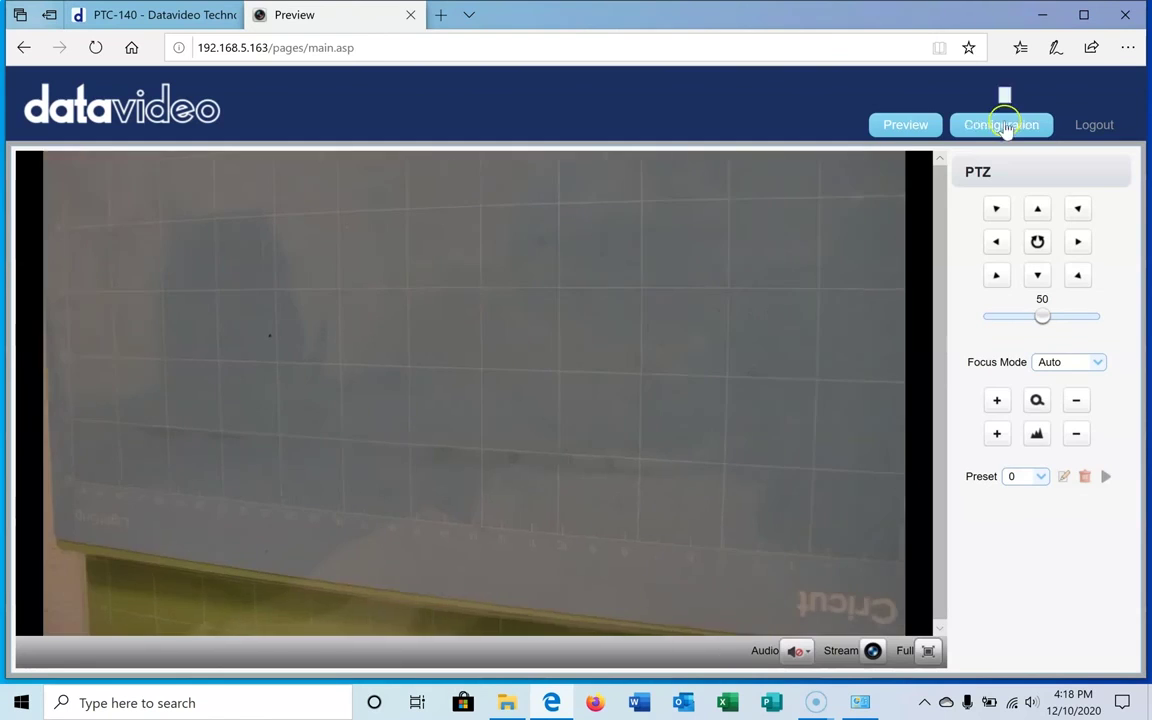
pyautogui.click(1003, 126)
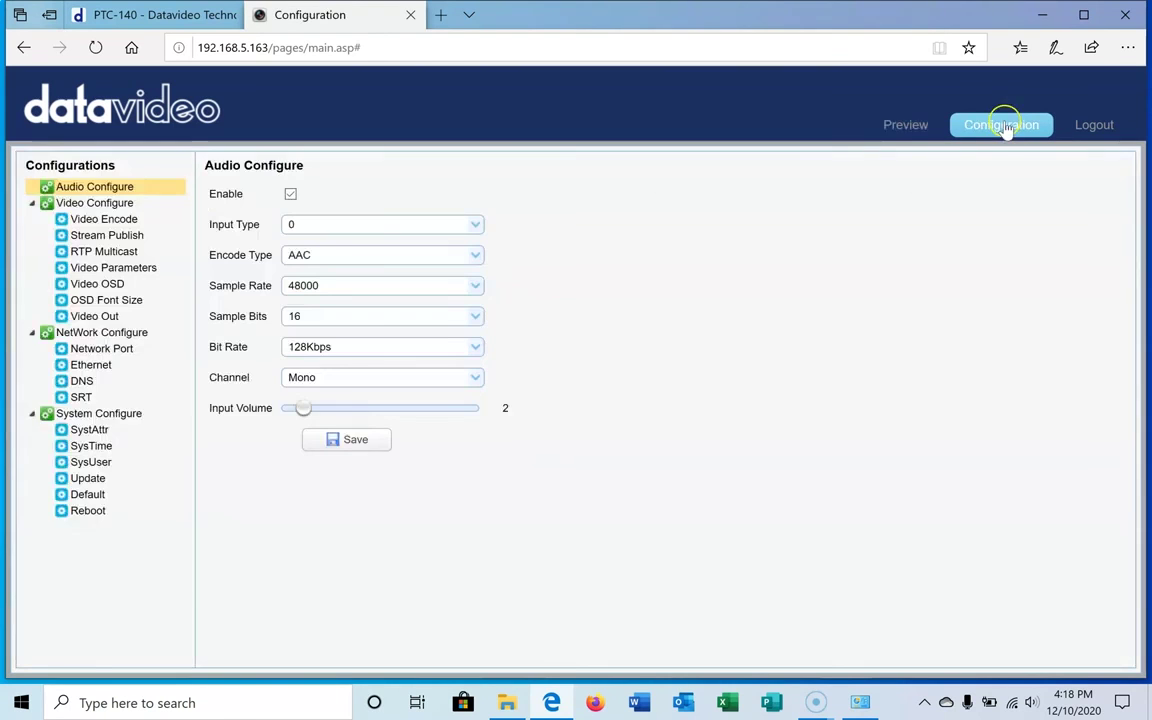
pyautogui.click(87, 480)
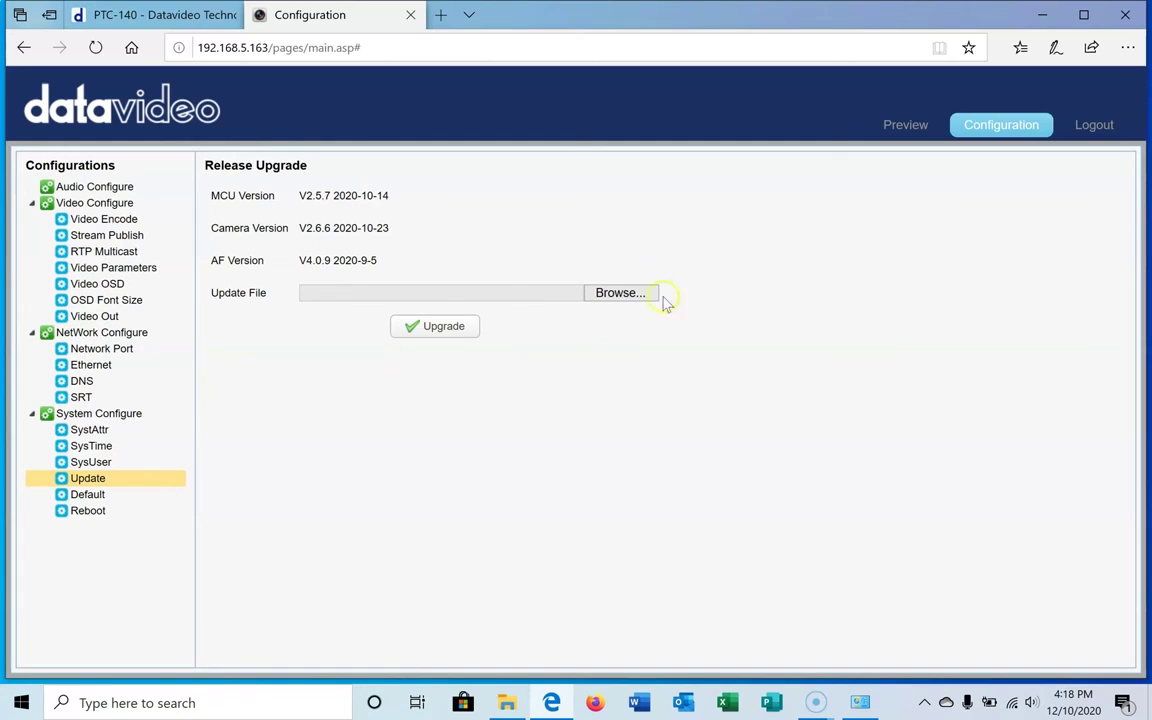
pyautogui.click(1096, 128)
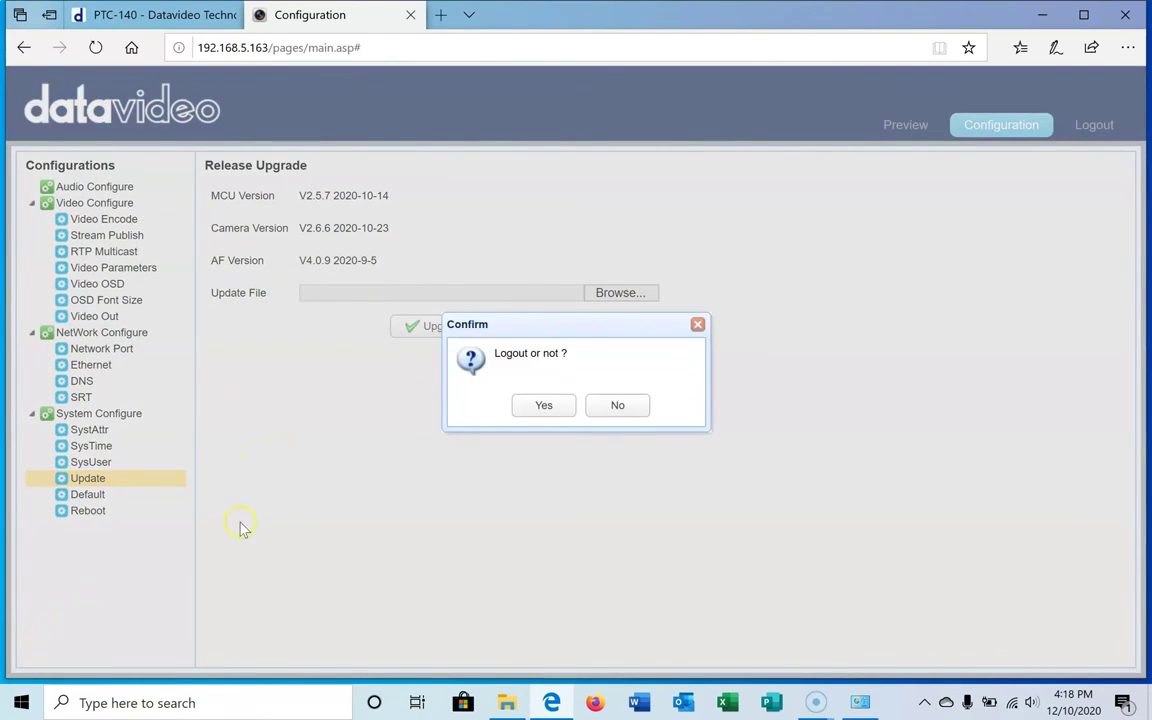
# - Confirm the camera logout and open the TCP/IPv4 settings of the Ethernet 2 adapter
pyautogui.click(553, 416)
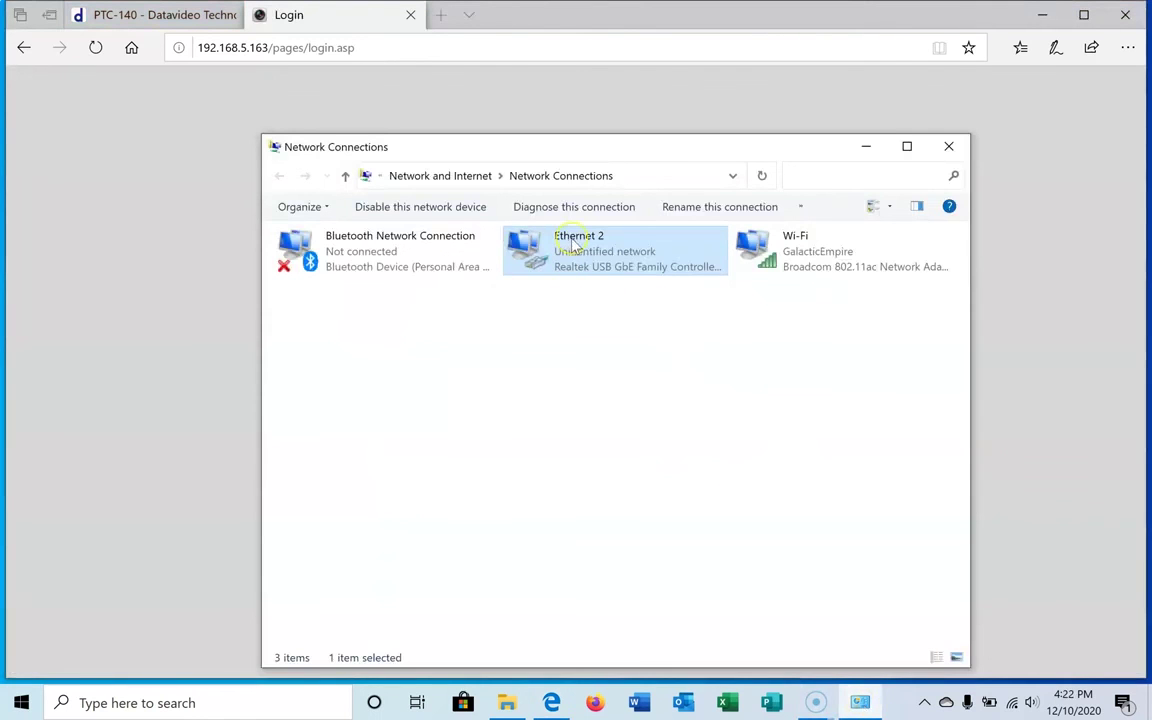
pyautogui.doubleClick(570, 240)
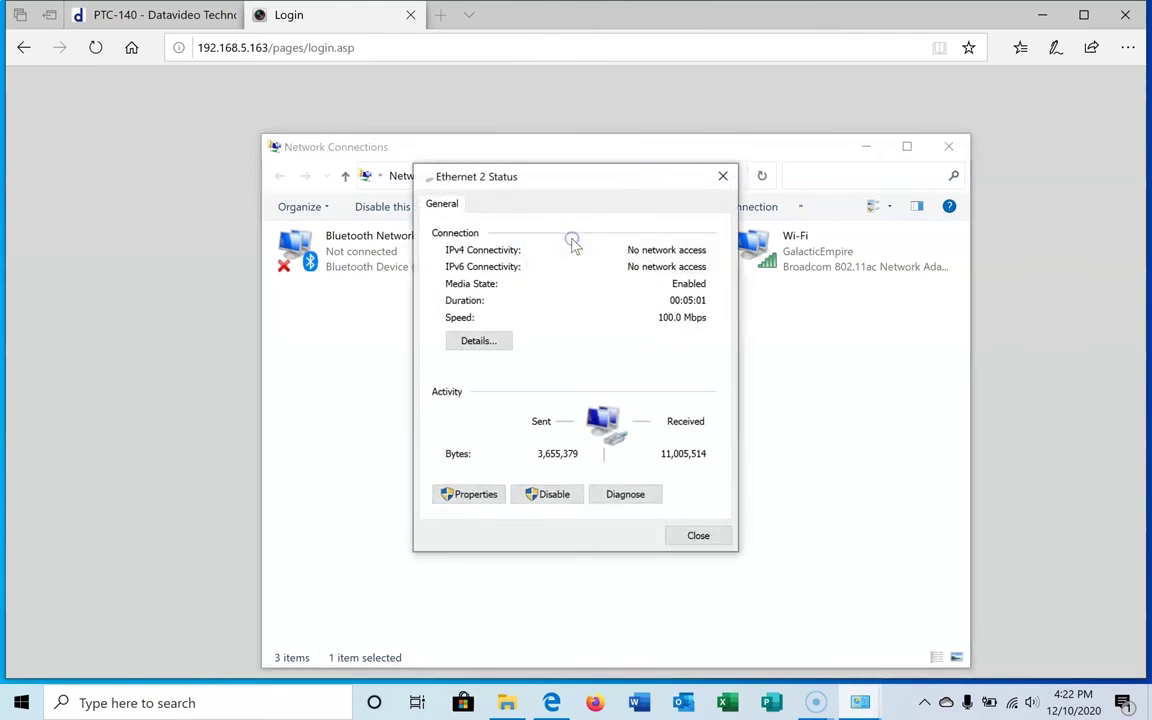
pyautogui.click(468, 496)
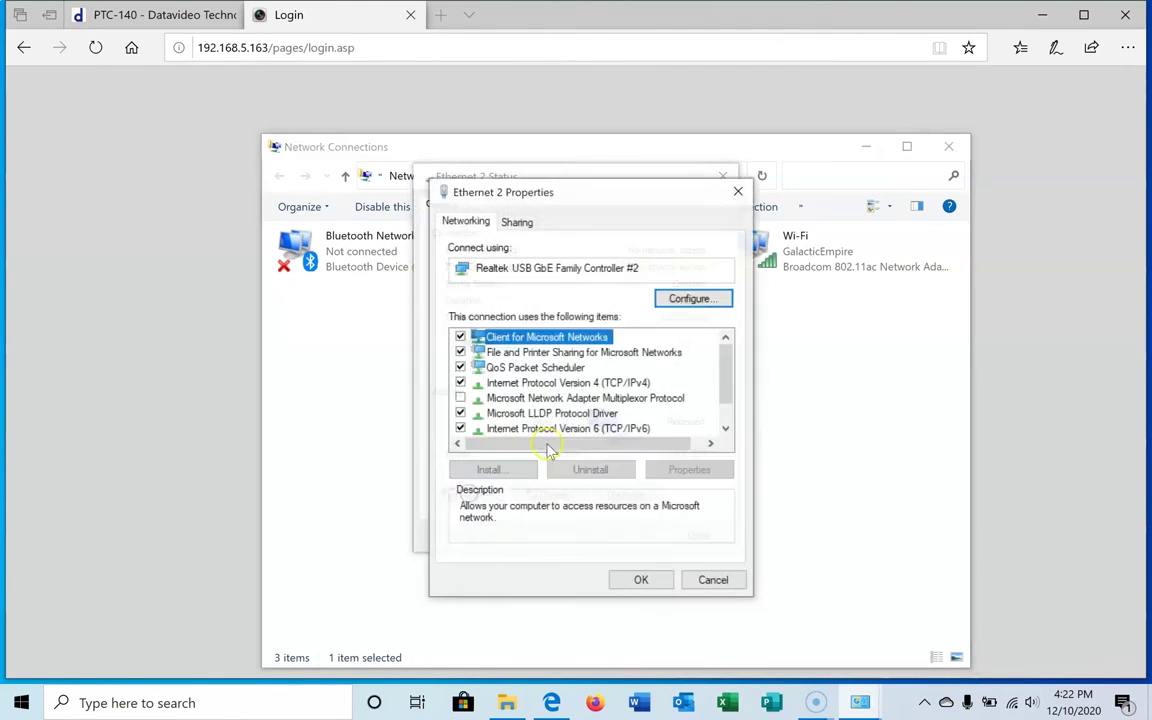
pyautogui.click(532, 384)
pyautogui.doubleClick(532, 384)
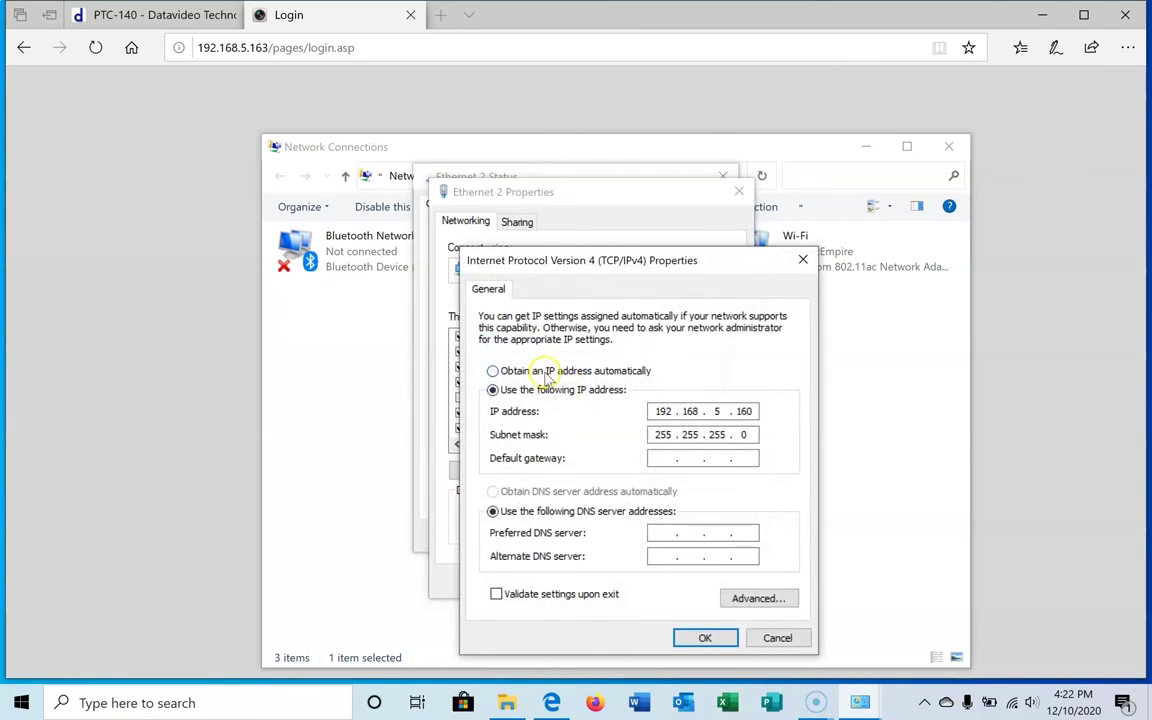
# - Switch IPv4 to obtain IP and DNS automatically, then close all the network windows
pyautogui.click(548, 371)
pyautogui.click(530, 491)
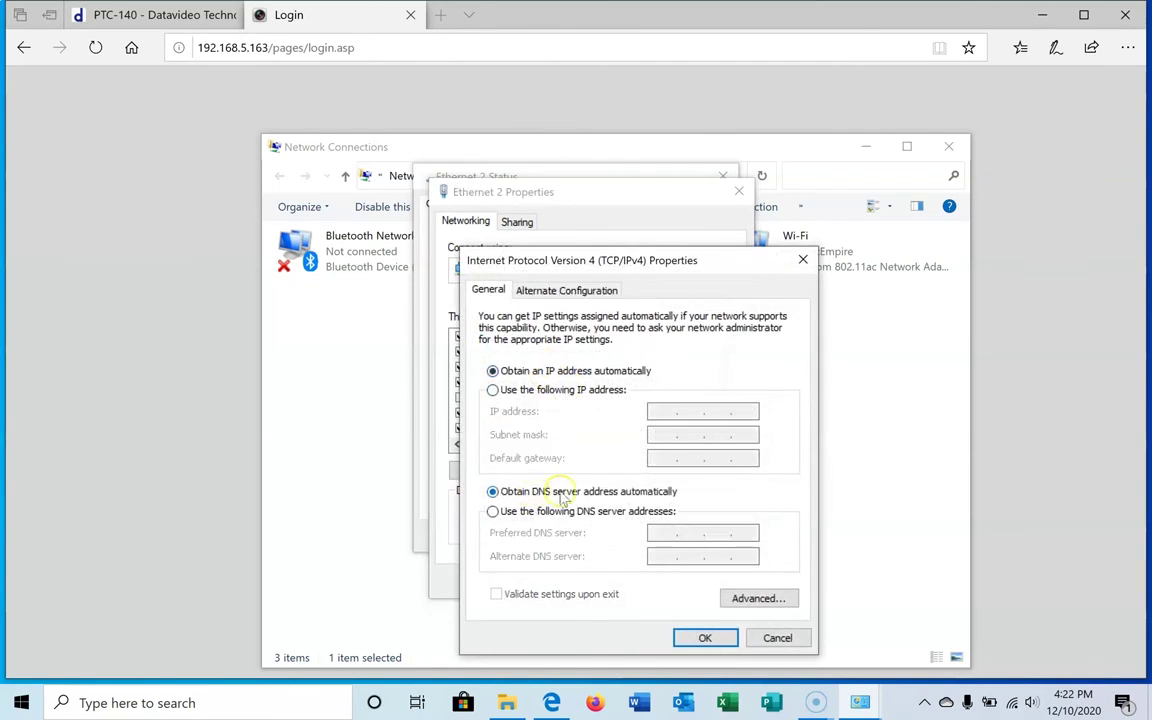
pyautogui.click(705, 637)
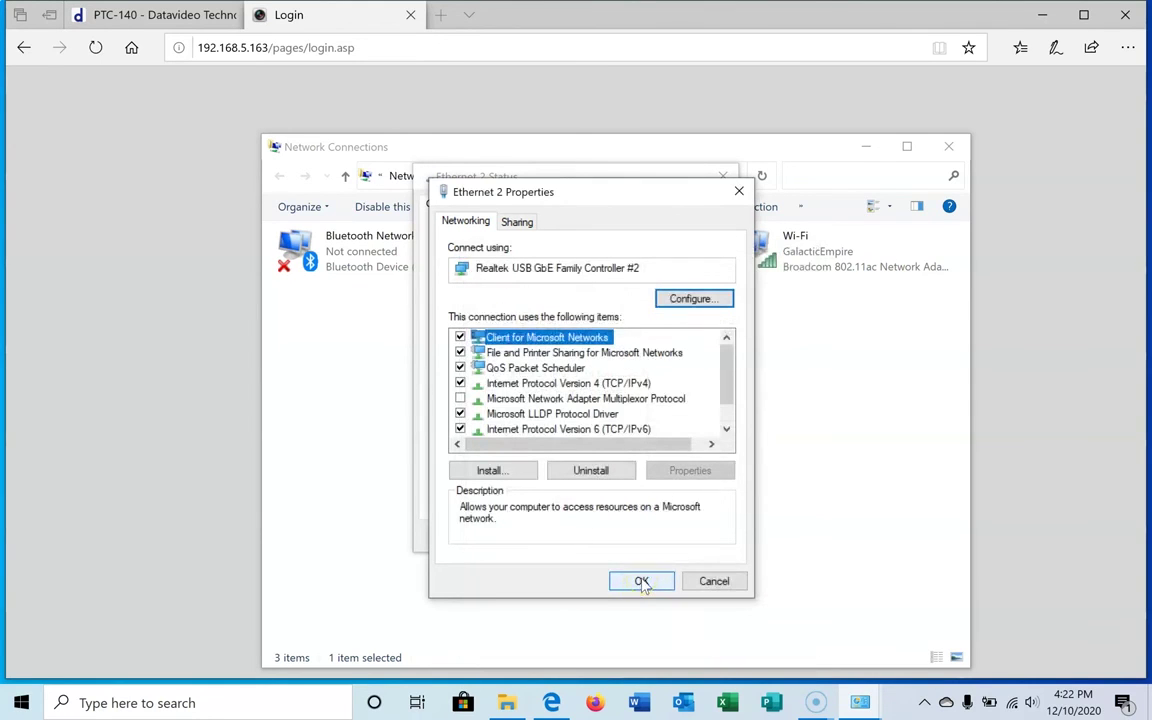
pyautogui.click(641, 581)
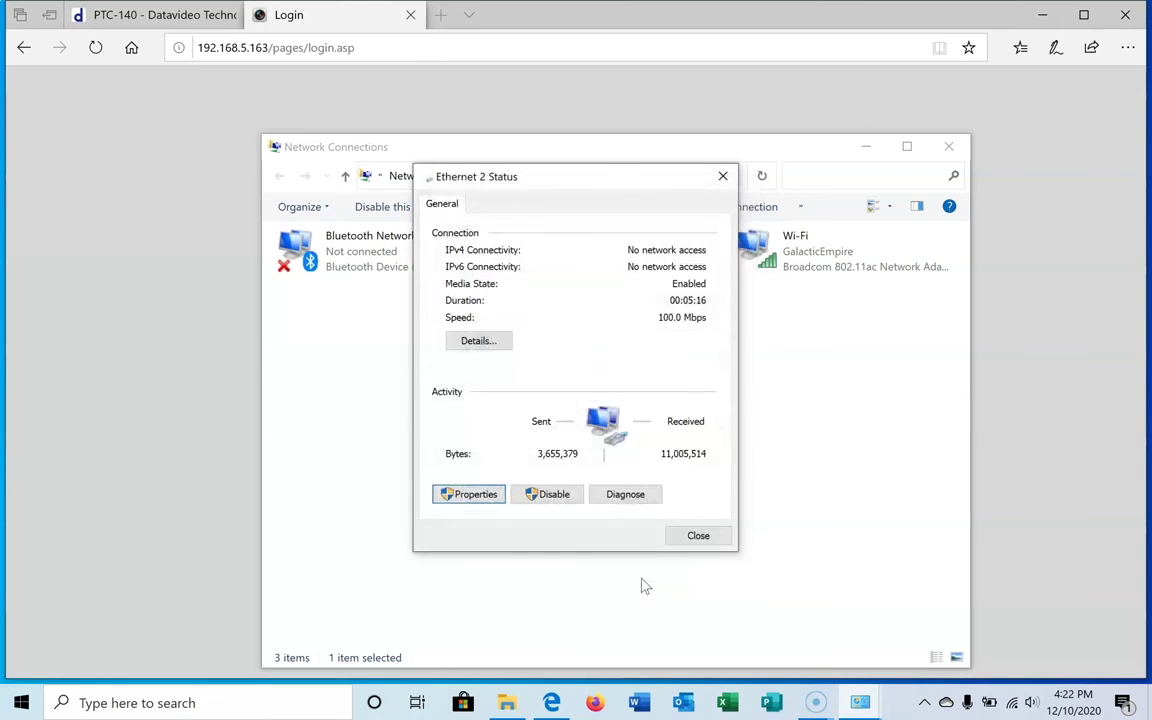
pyautogui.click(698, 537)
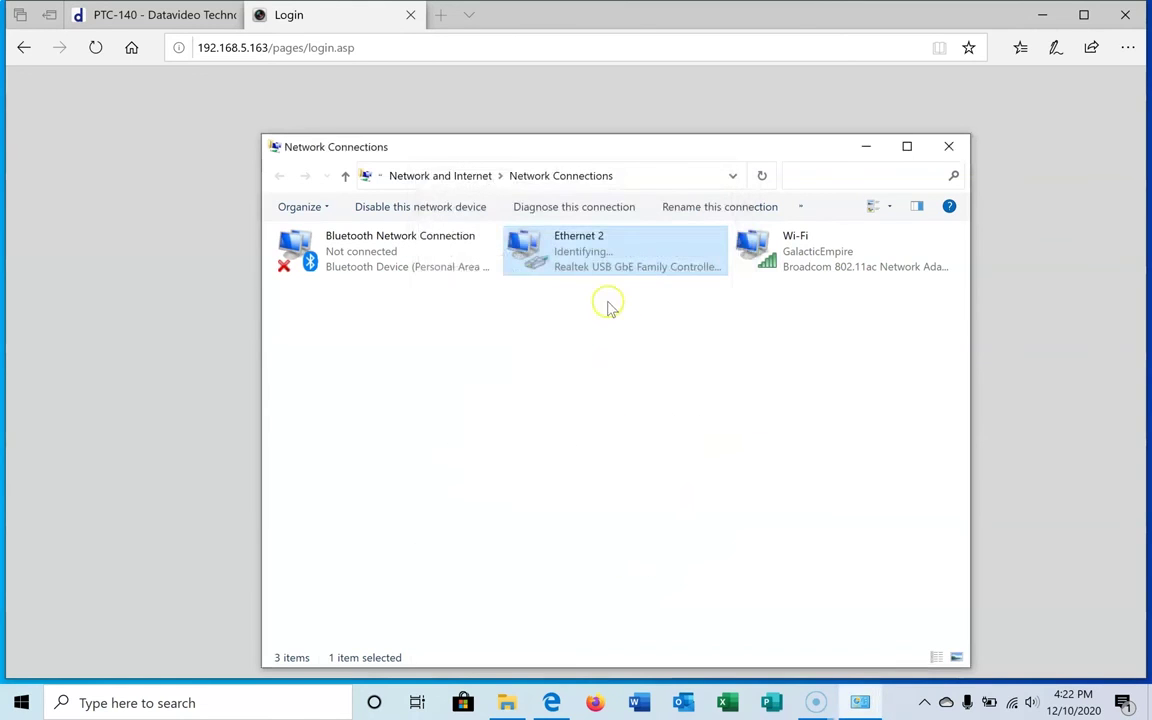
pyautogui.hotkey('alt', 'F4')
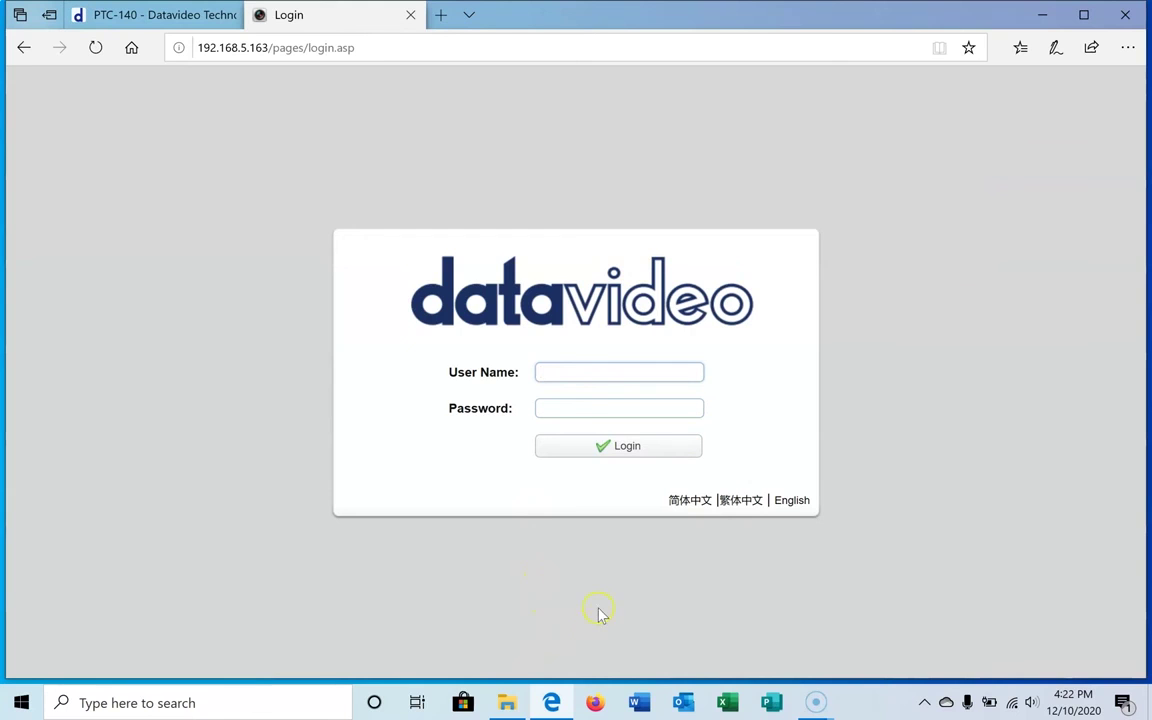